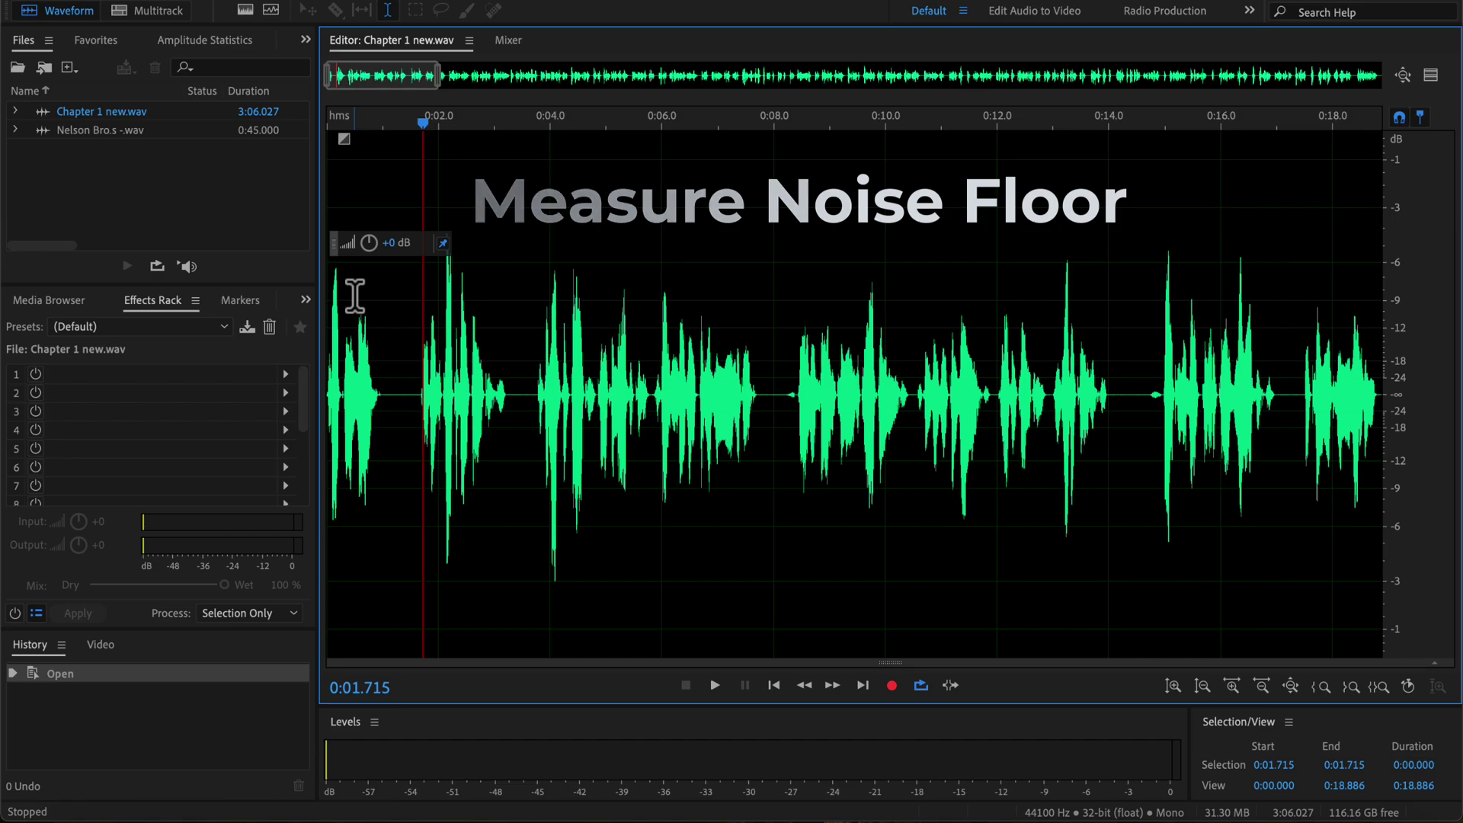
- Select the silent gap from 0:07.806 to 0:08.174 and loop its playback
click(380, 311)
drag(380, 311, 518, 341)
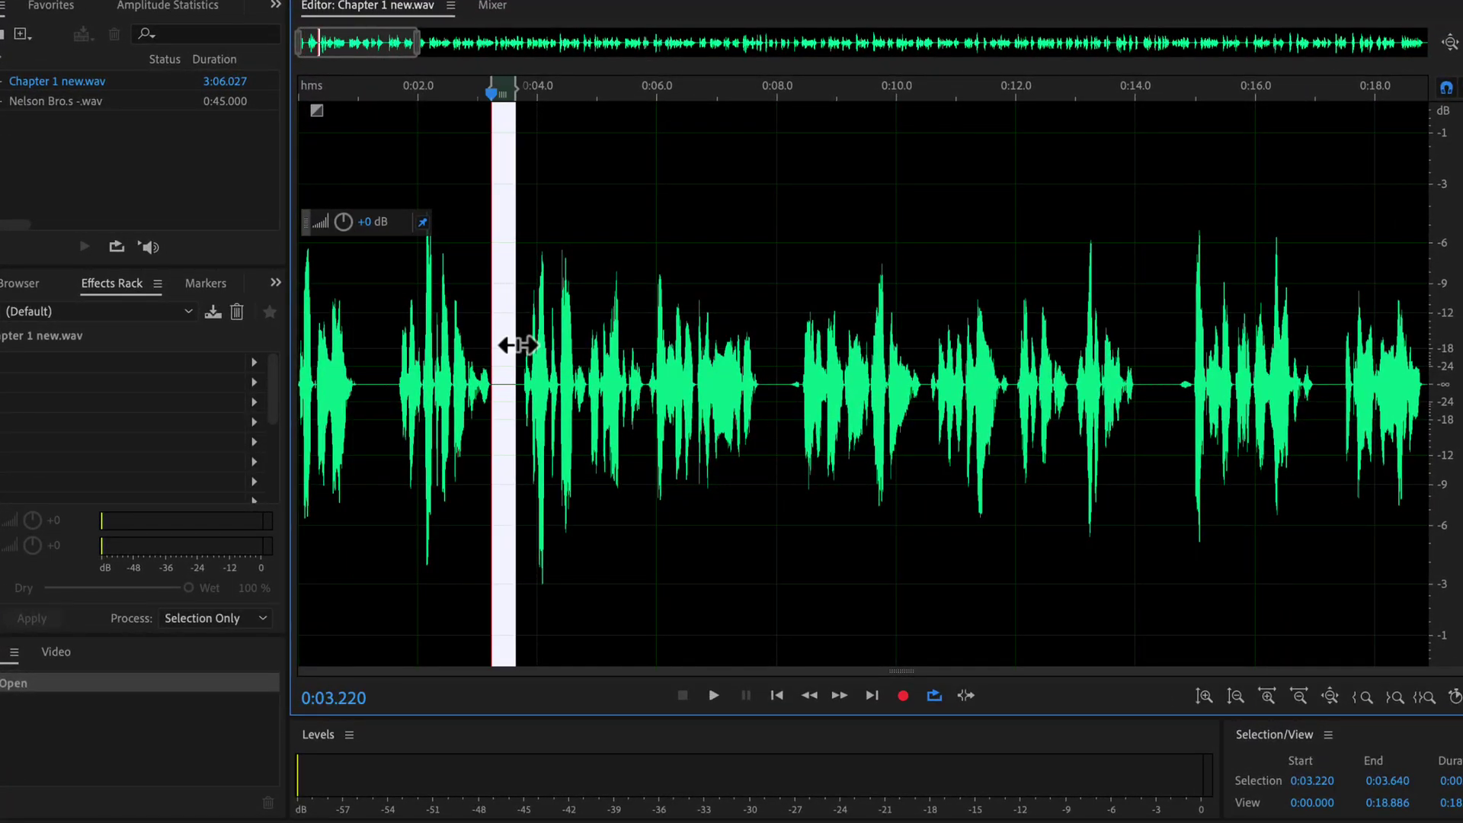
click(766, 368)
drag(766, 368, 788, 391)
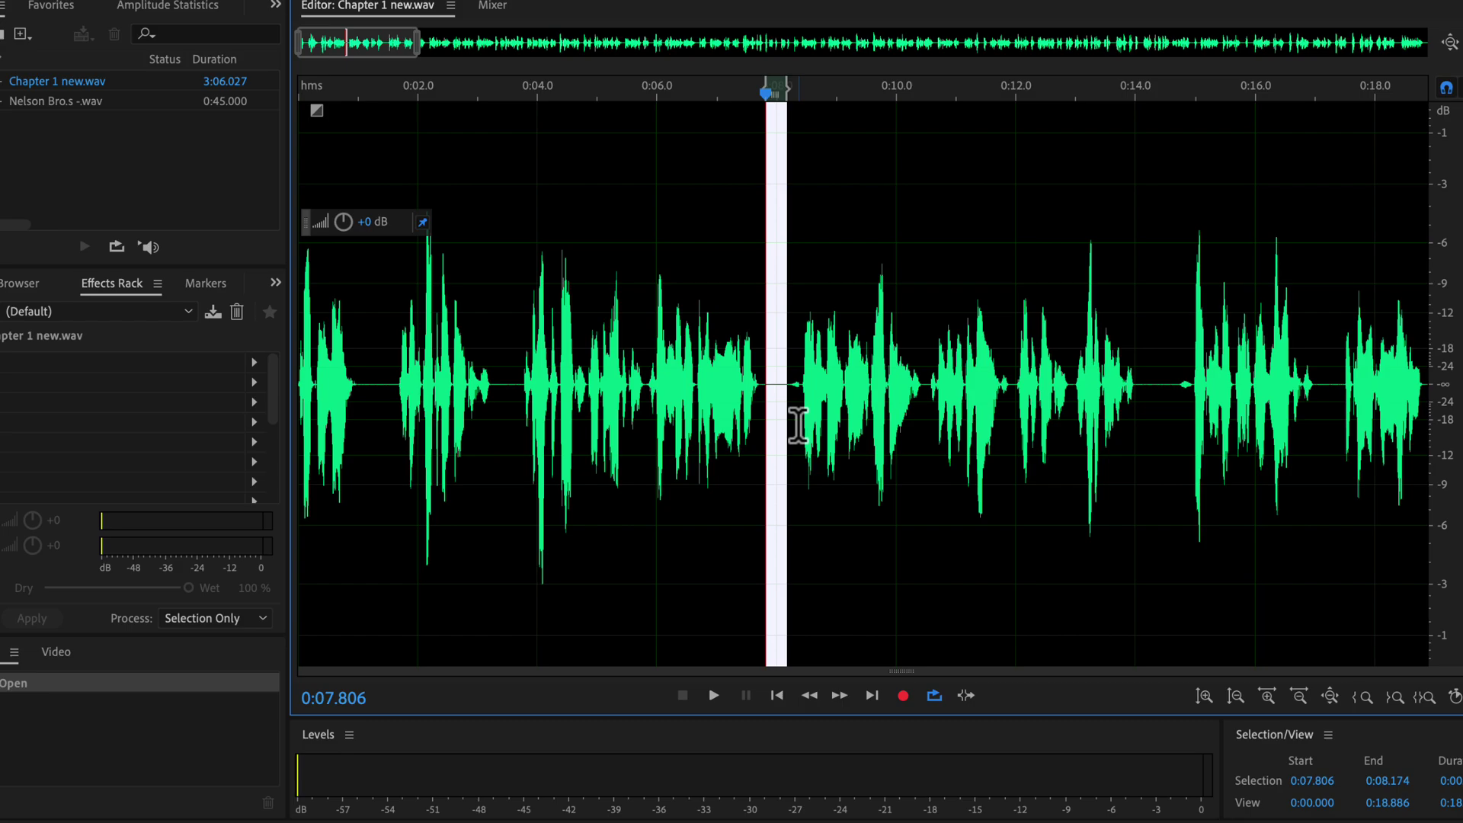
key(space)
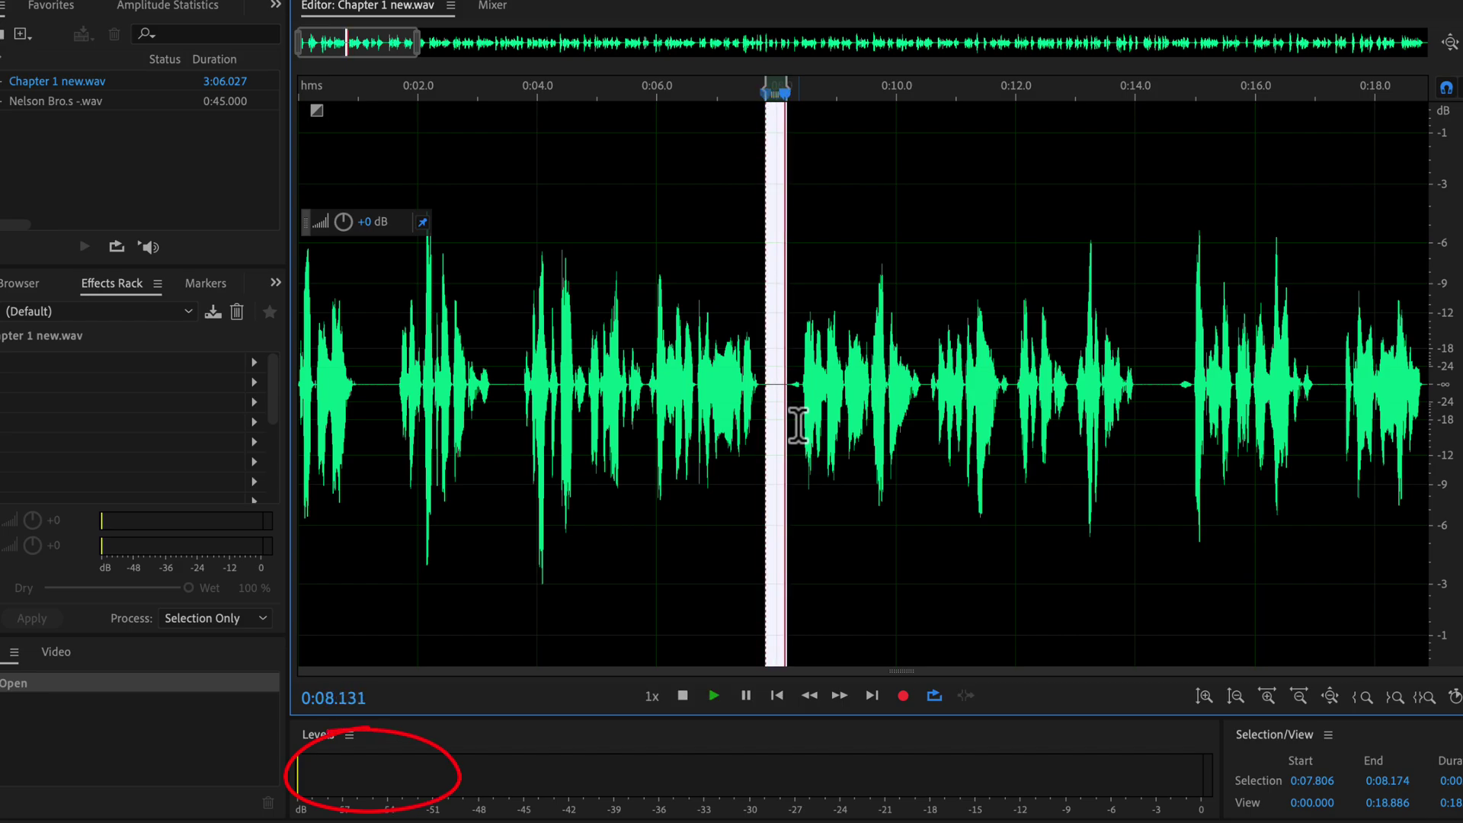
- Stop the loop, select the 0:01.015–0:01.557 pause, and play it once
key(space)
drag(359, 367, 391, 404)
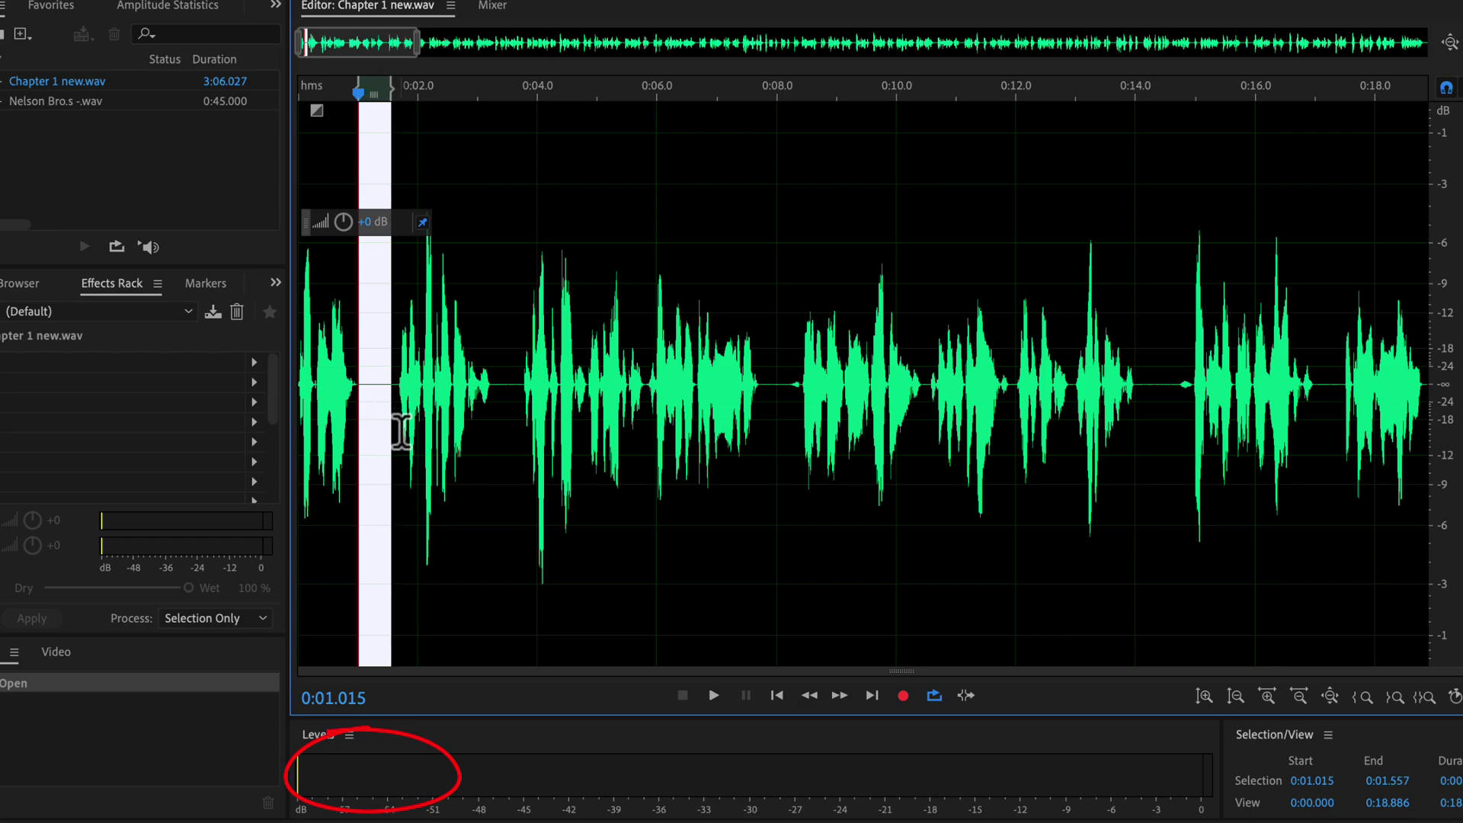
key(space)
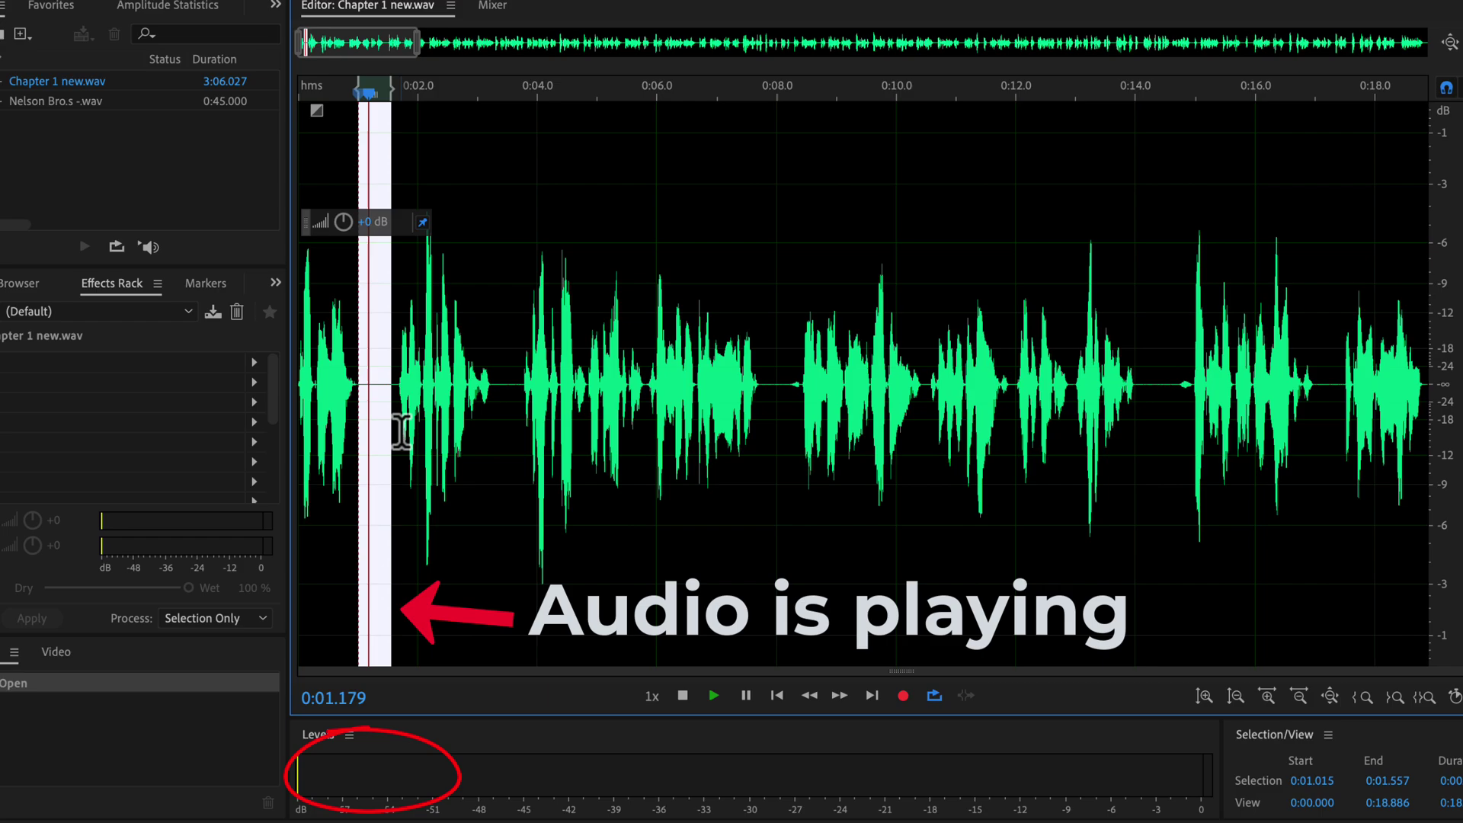
key(space)
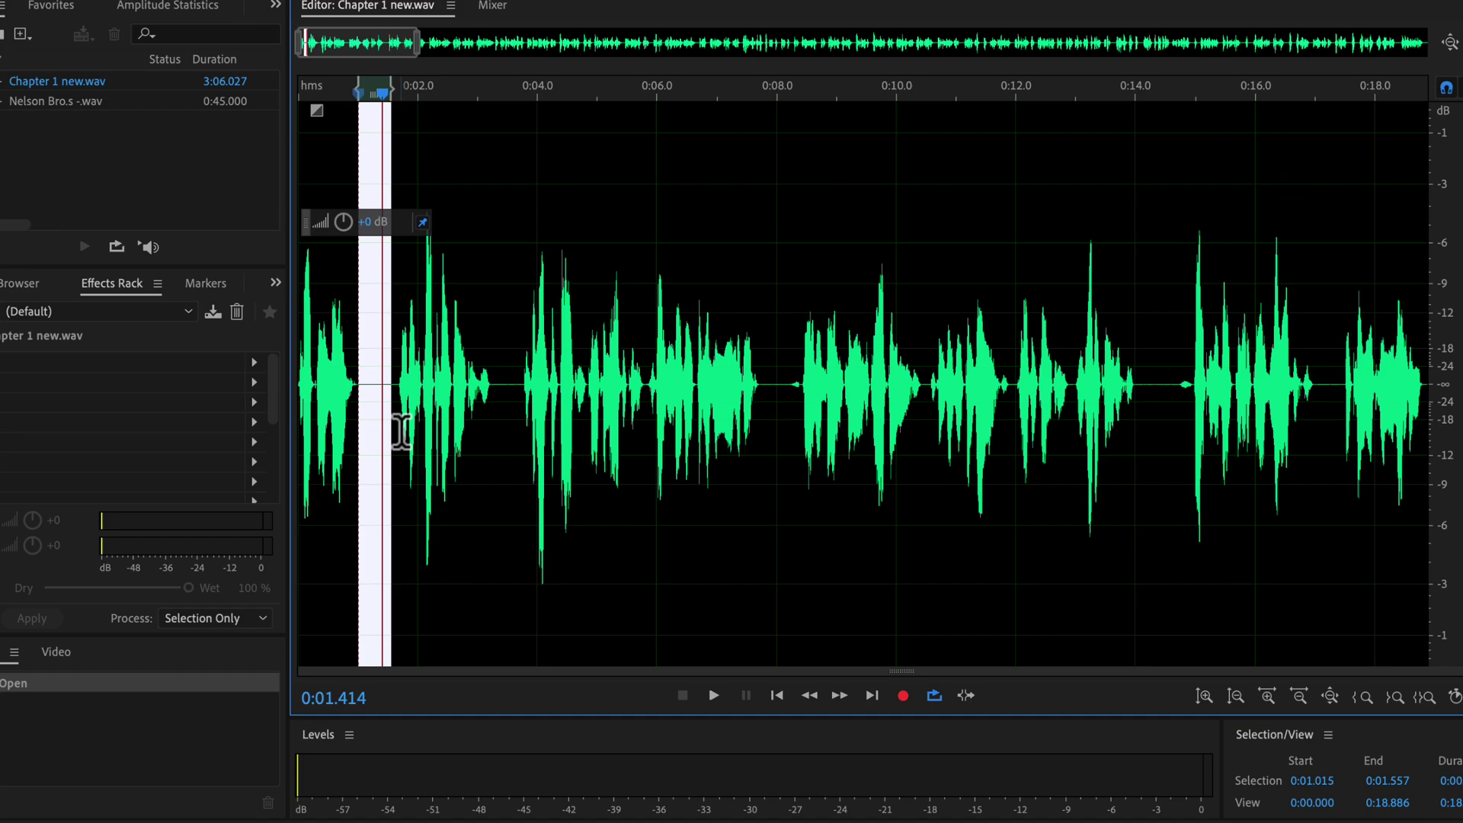
key(super+Tab)
key(super+Tab)
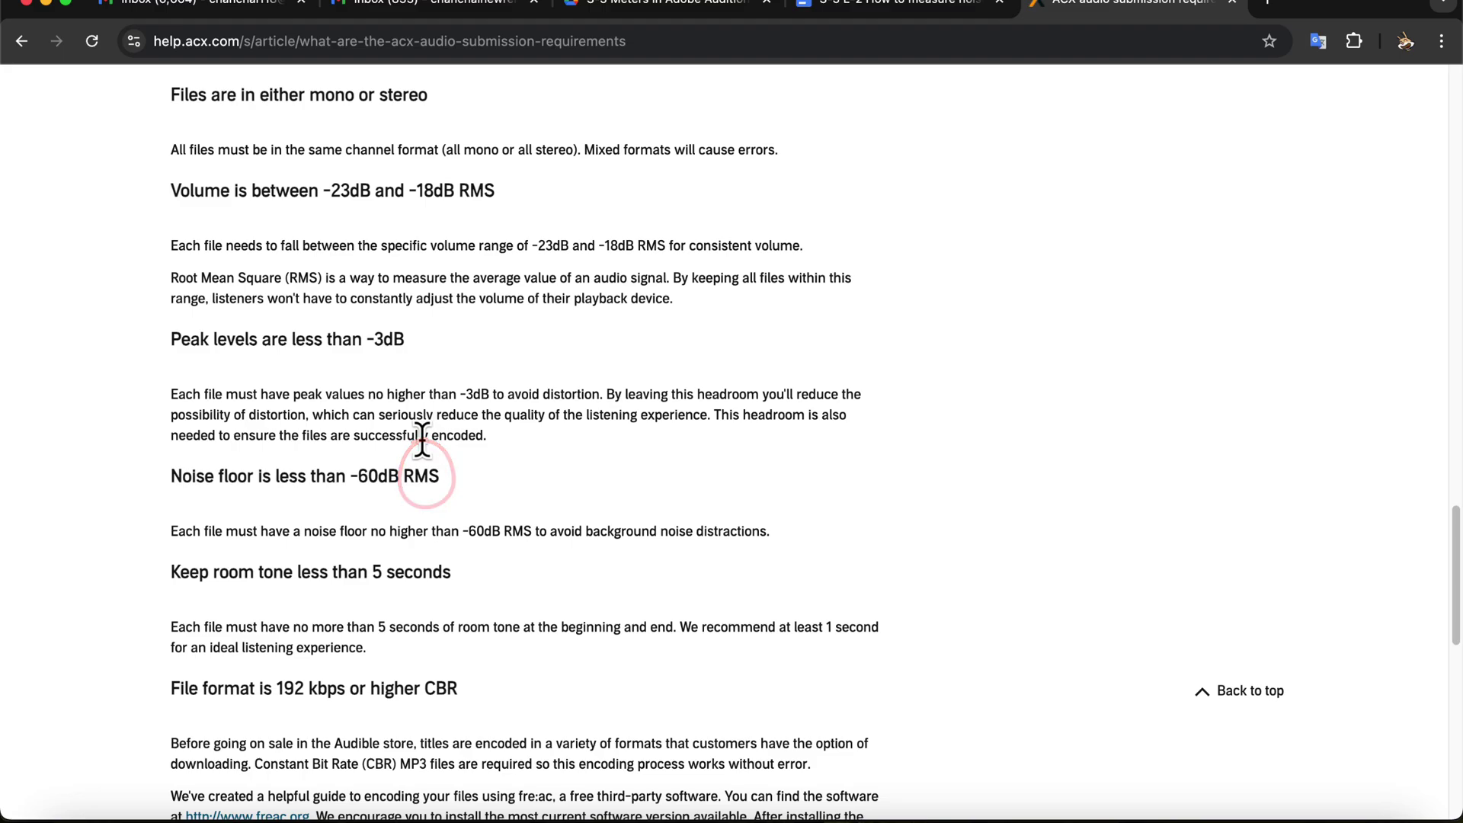
key(super+Tab)
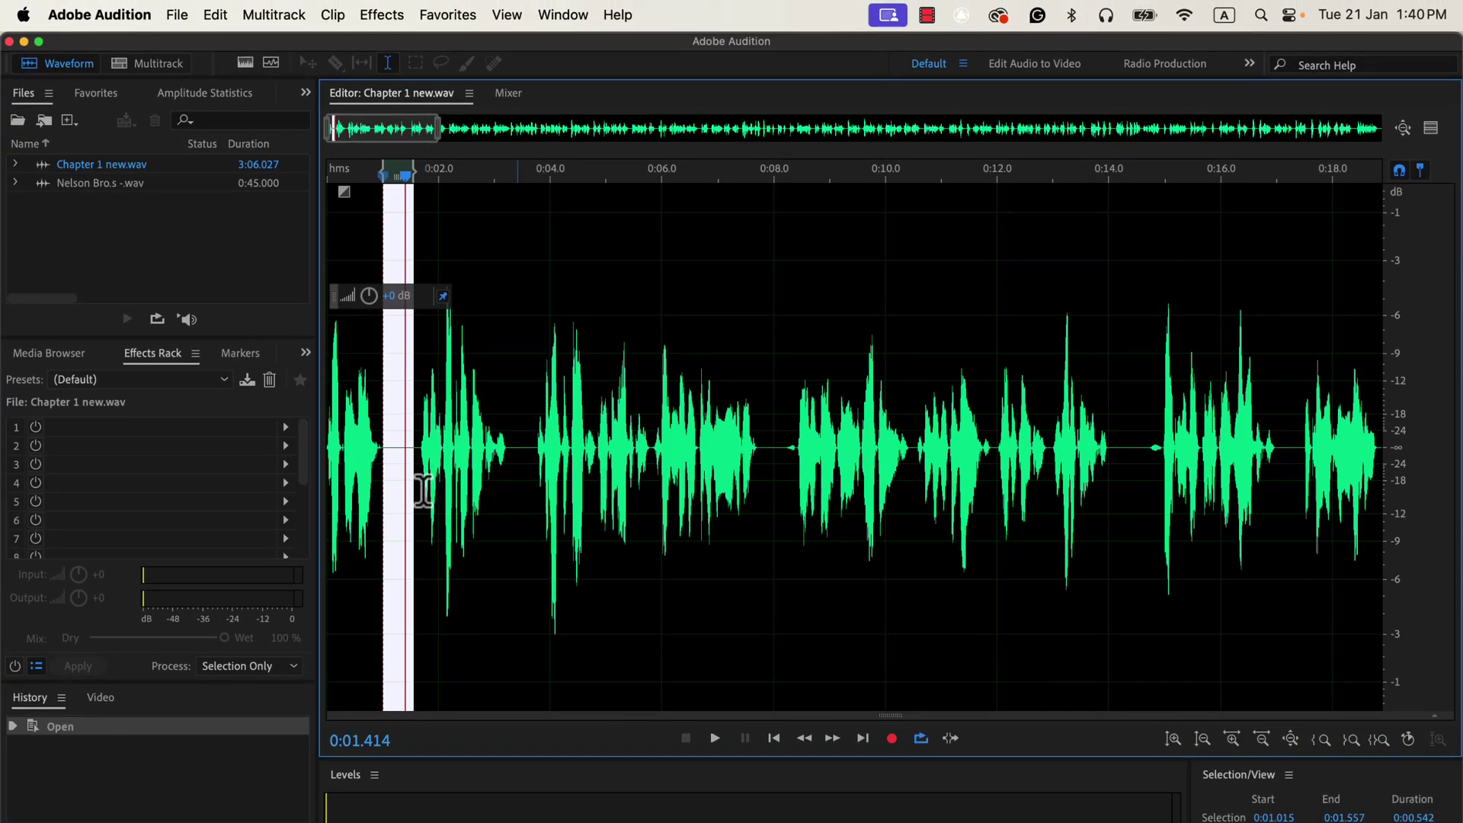
- Scan the 0:01.015–0:01.557 pause in Amplitude Statistics with all rows shown: -73.76 dB Total RMS
click(561, 17)
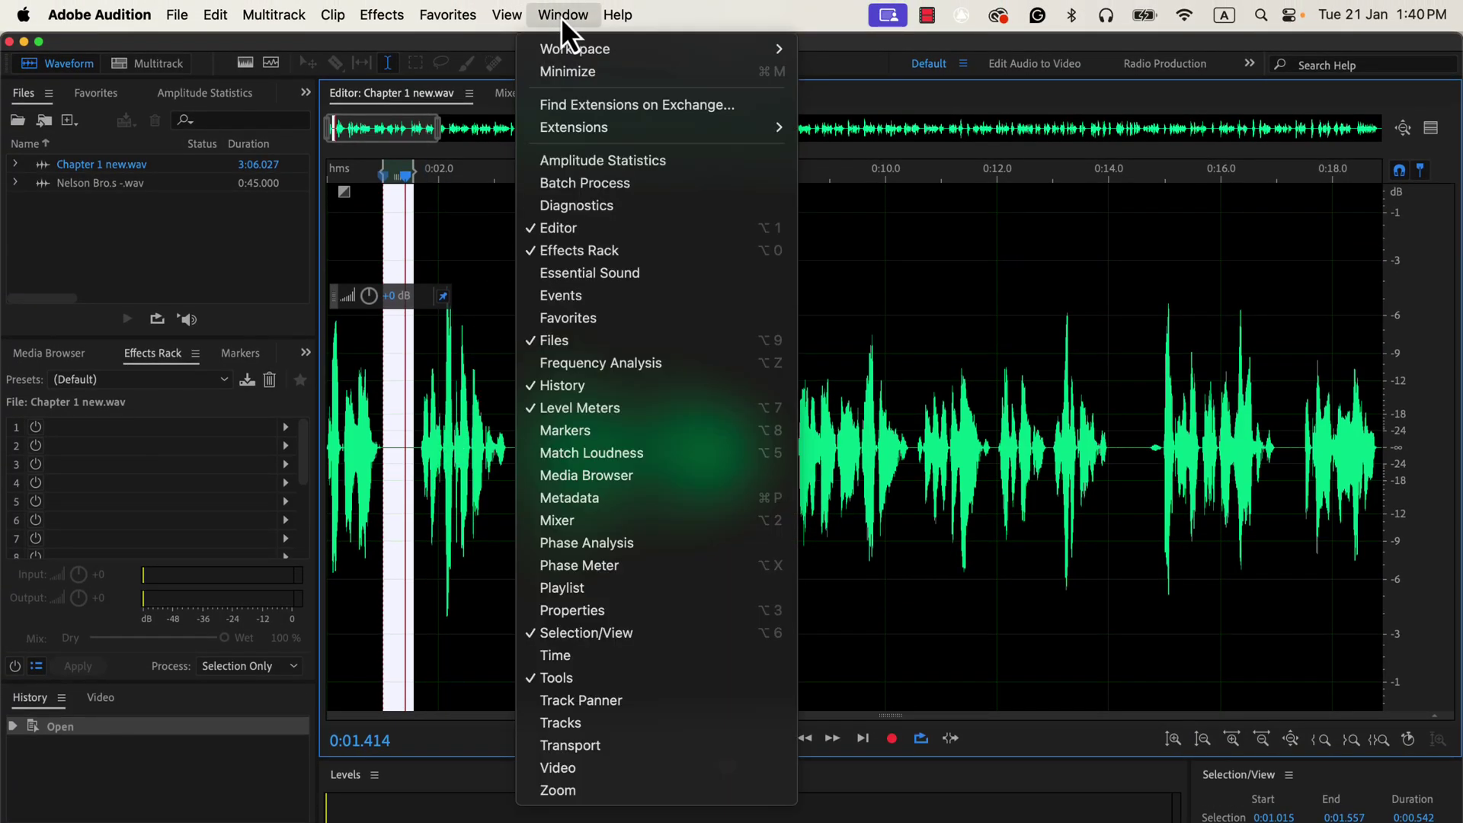
click(584, 162)
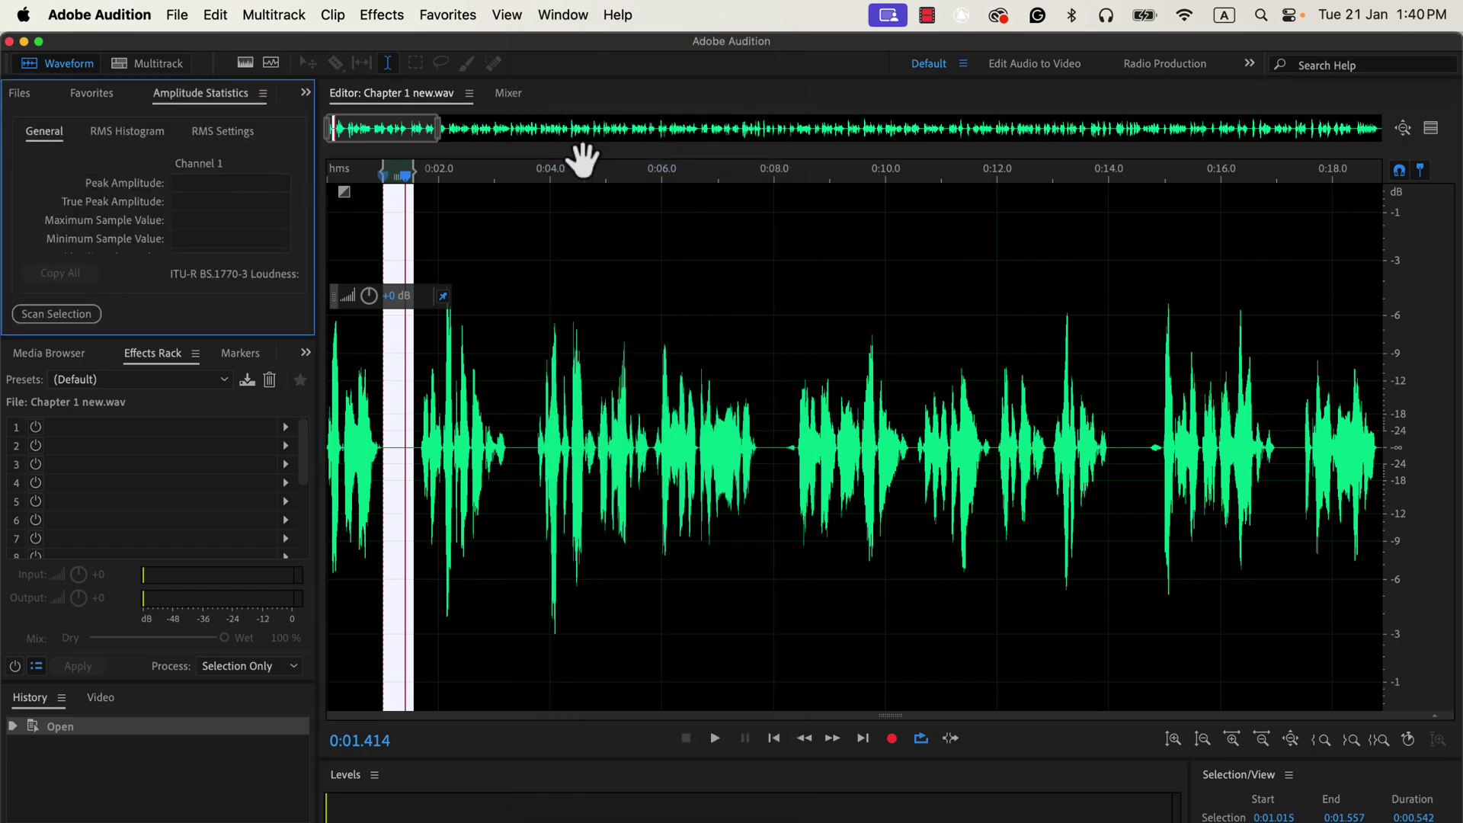
click(90, 309)
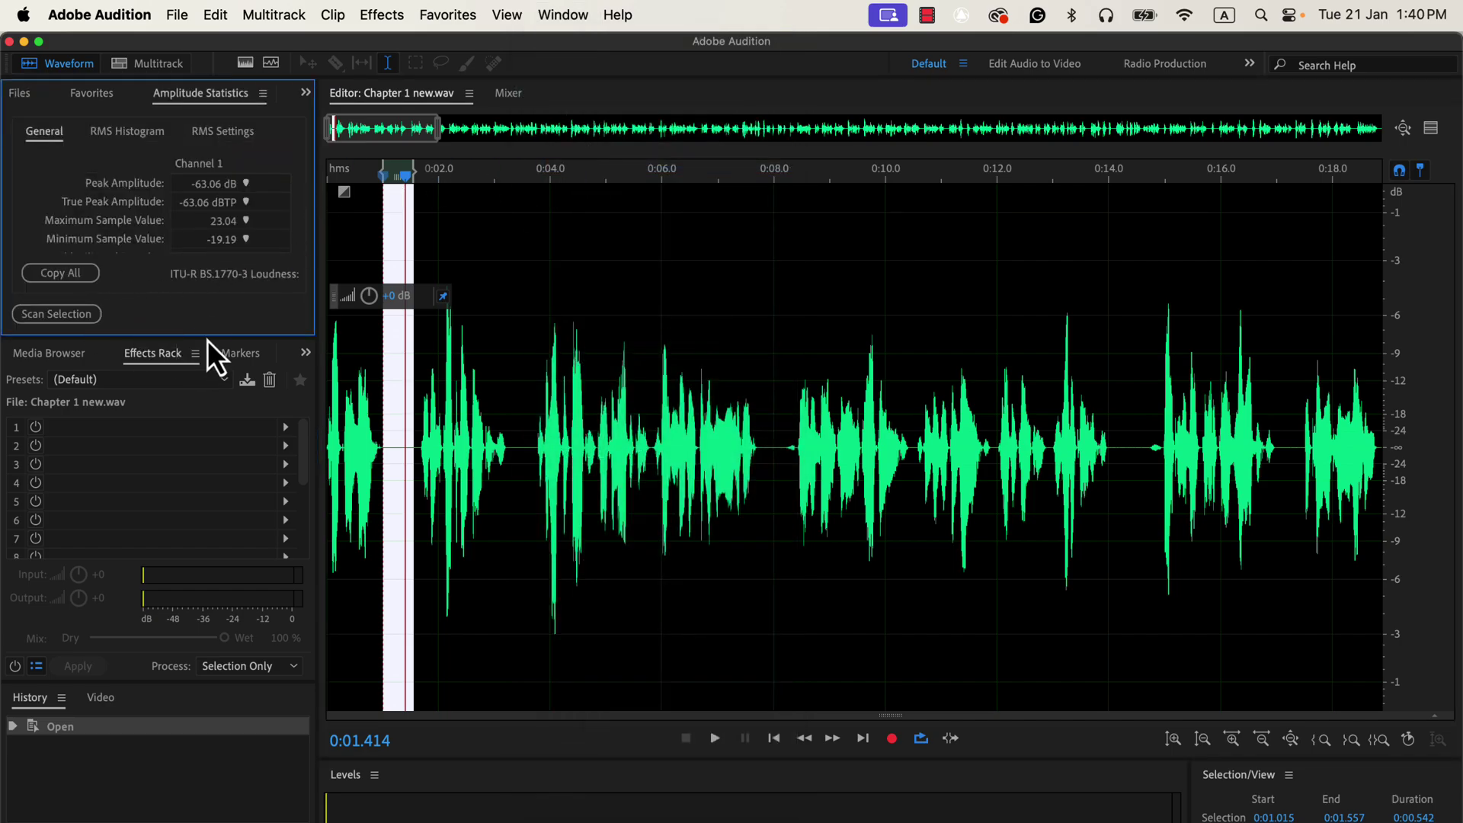
drag(207, 336, 202, 541)
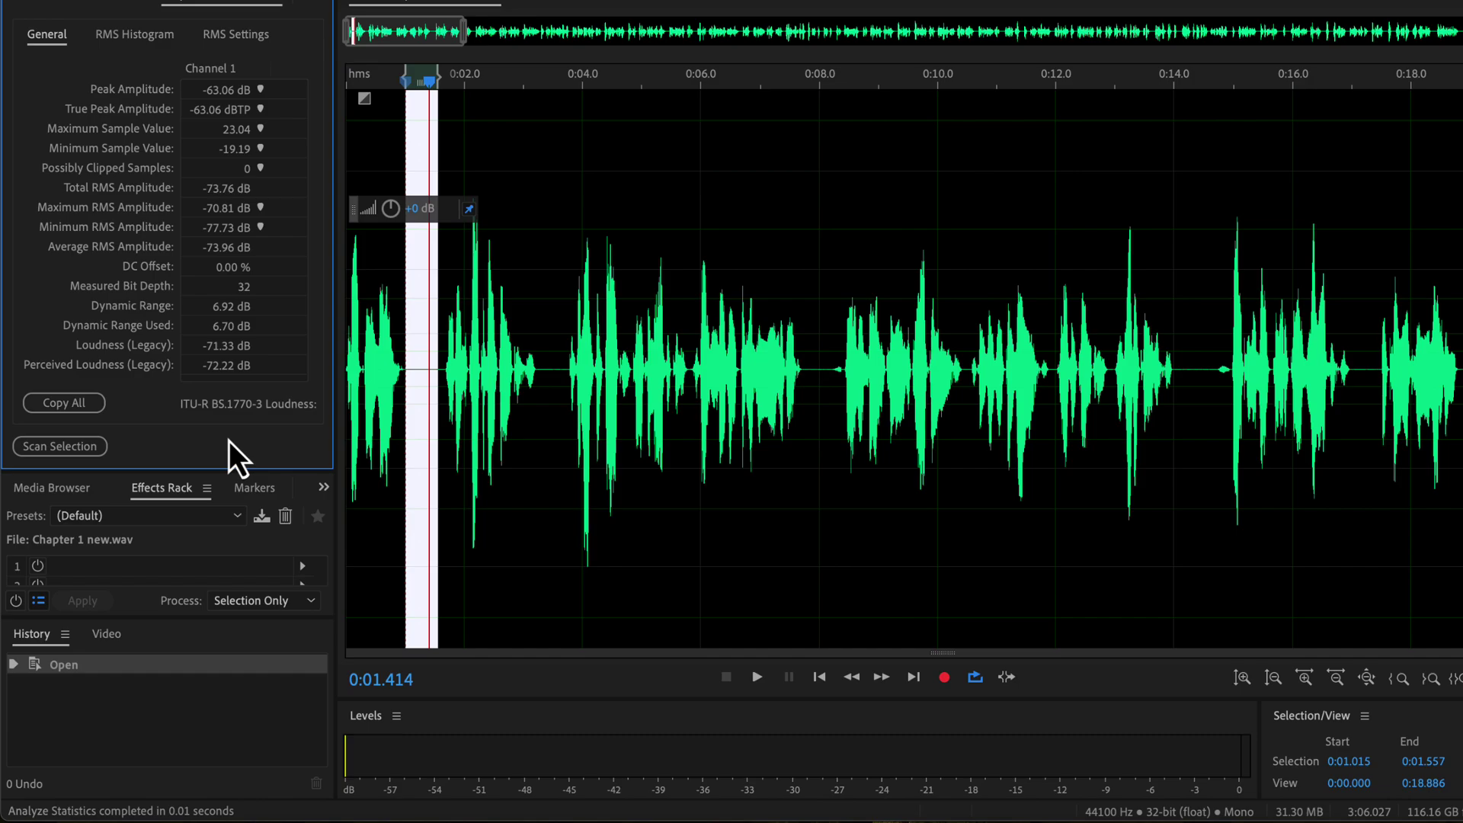
- Set the Levels meter to a 72 dB range and play the pause to check its level
right_click(445, 748)
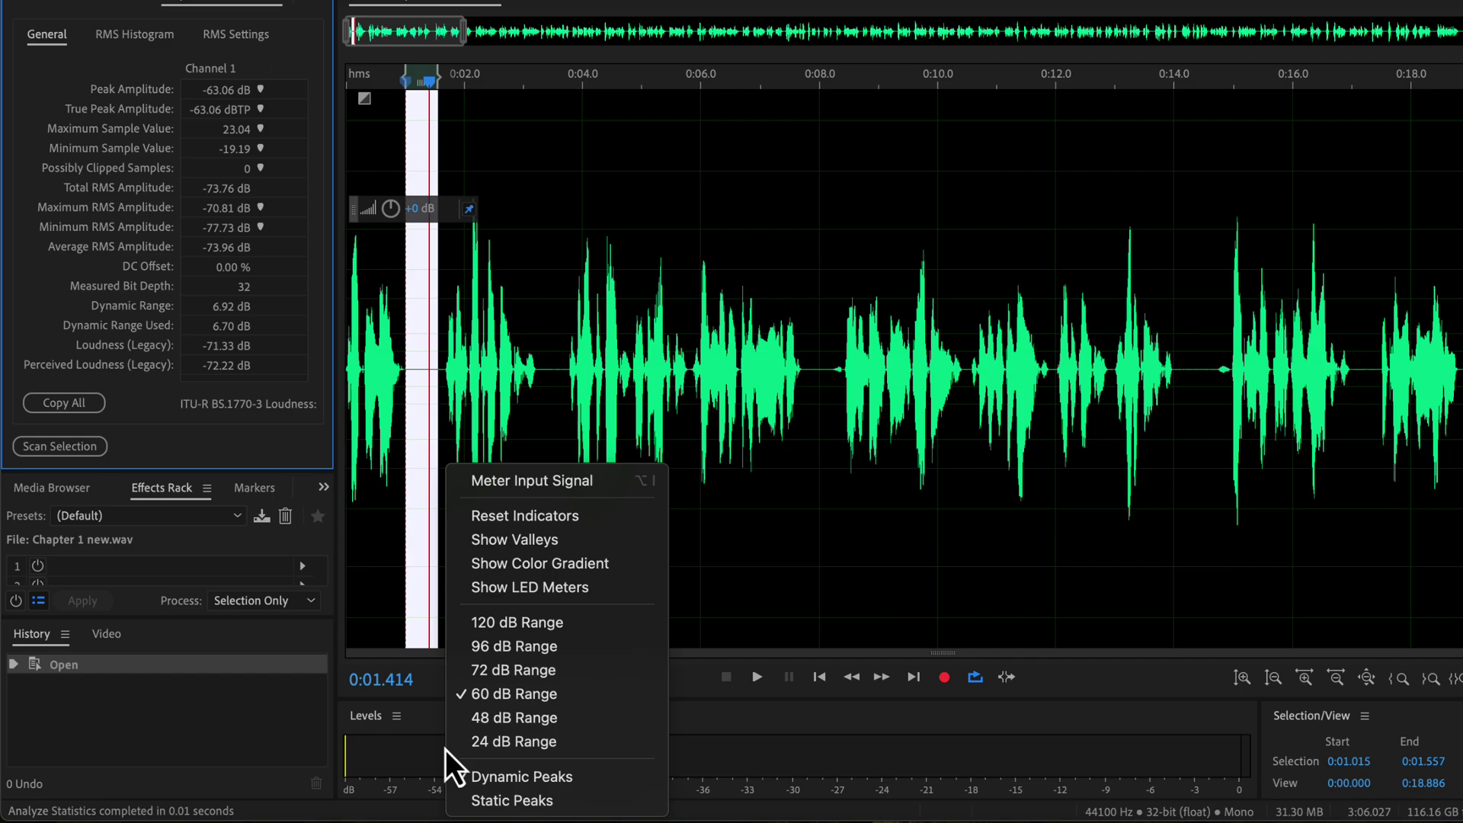
click(485, 674)
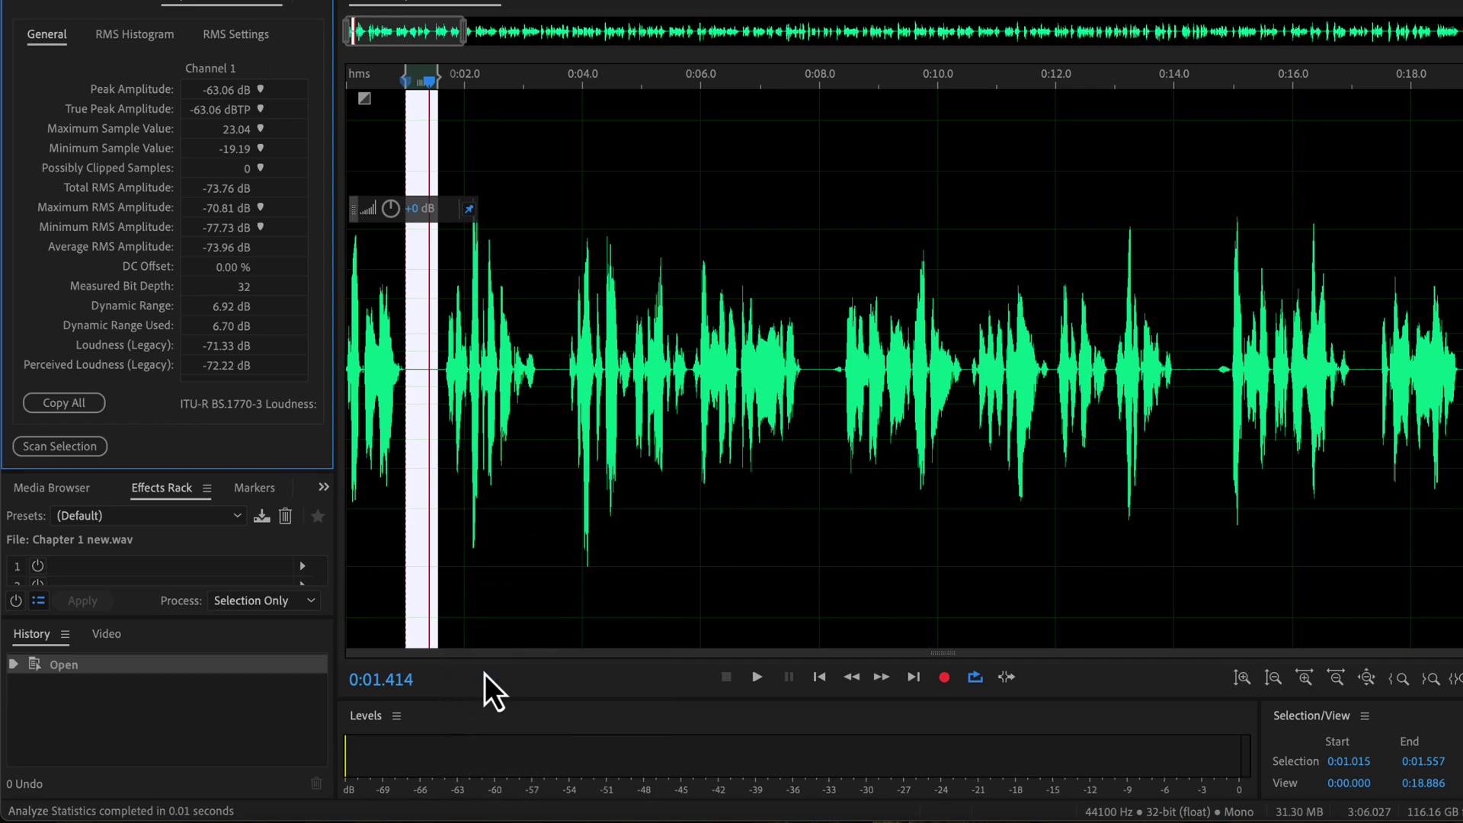
key(space)
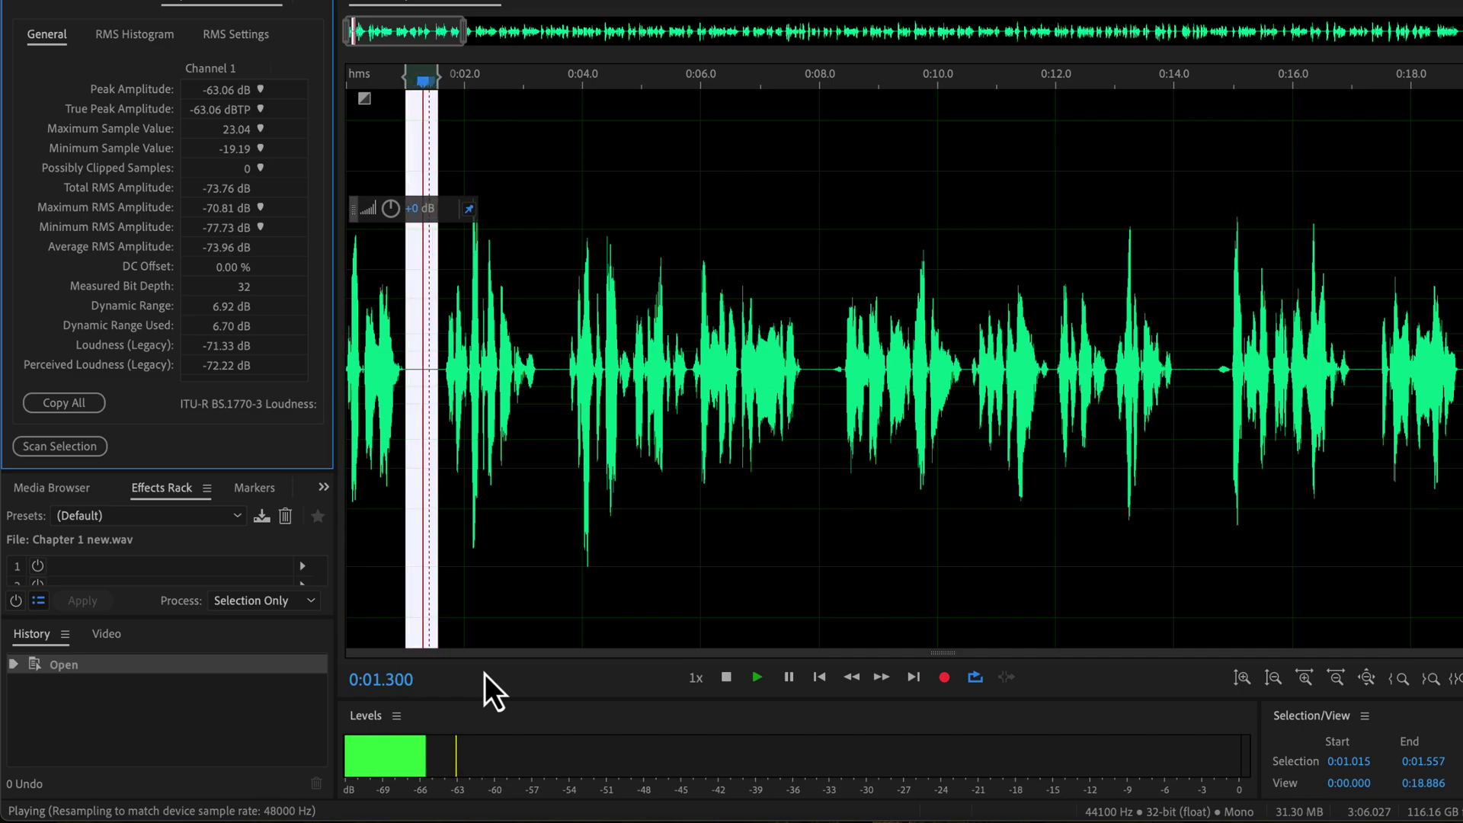
key(space)
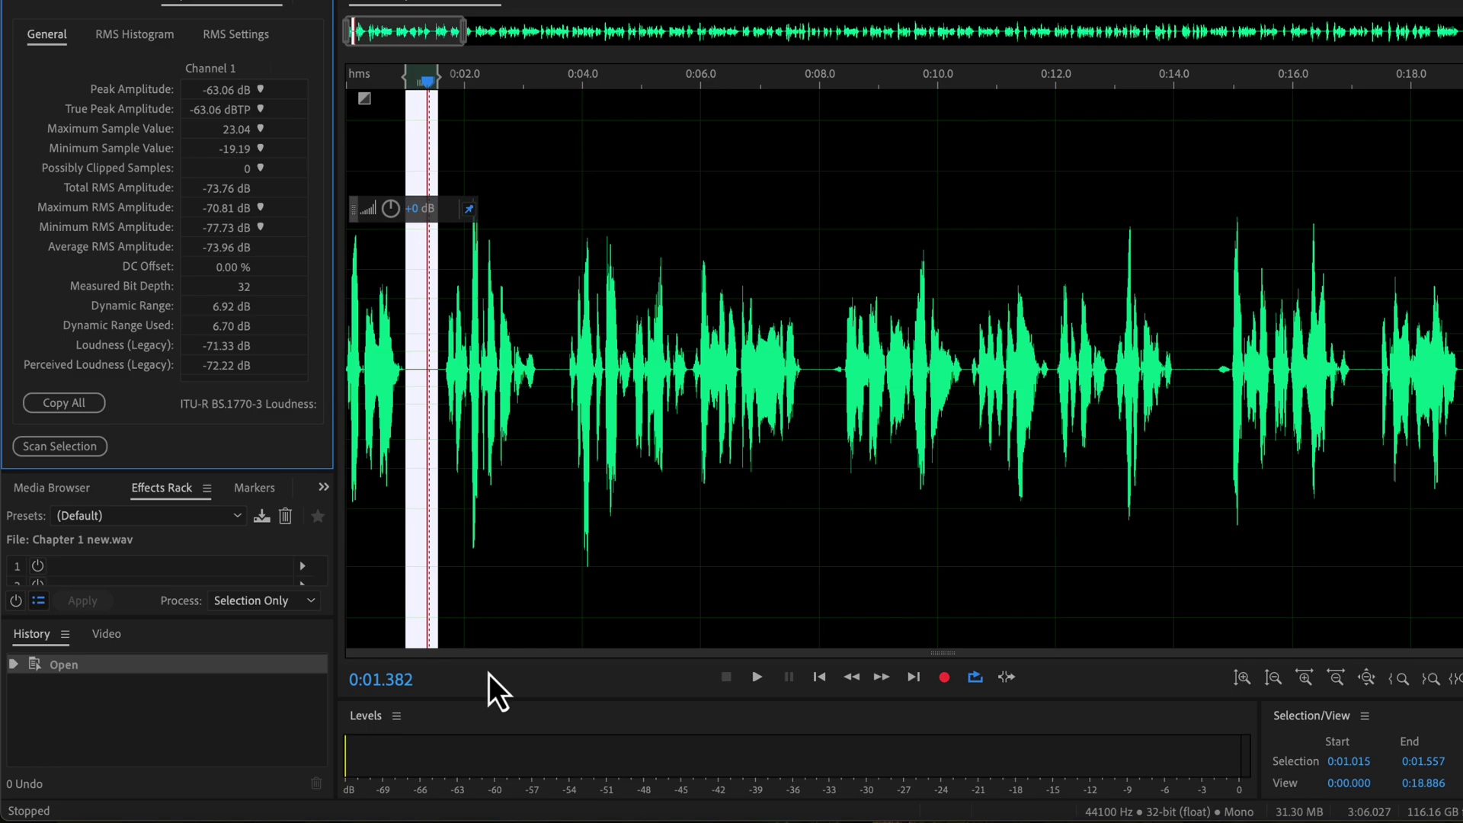
scroll(619, 476, right, 2)
scroll(620, 476, right, 6)
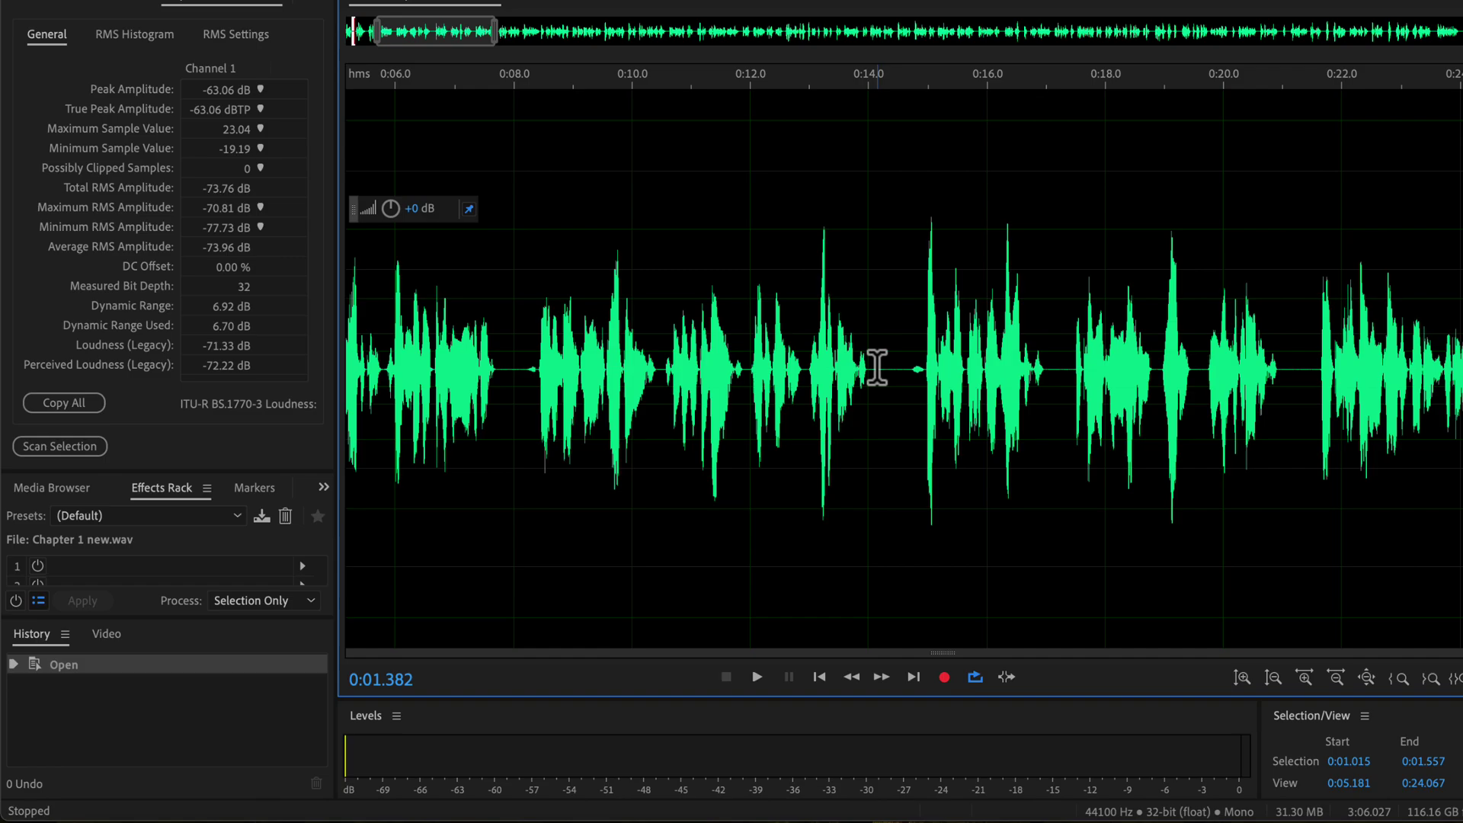
- Select and play the 0:14.000–0:14.650 pause, then rescan it: -71.55 dB RMS
drag(870, 364, 906, 386)
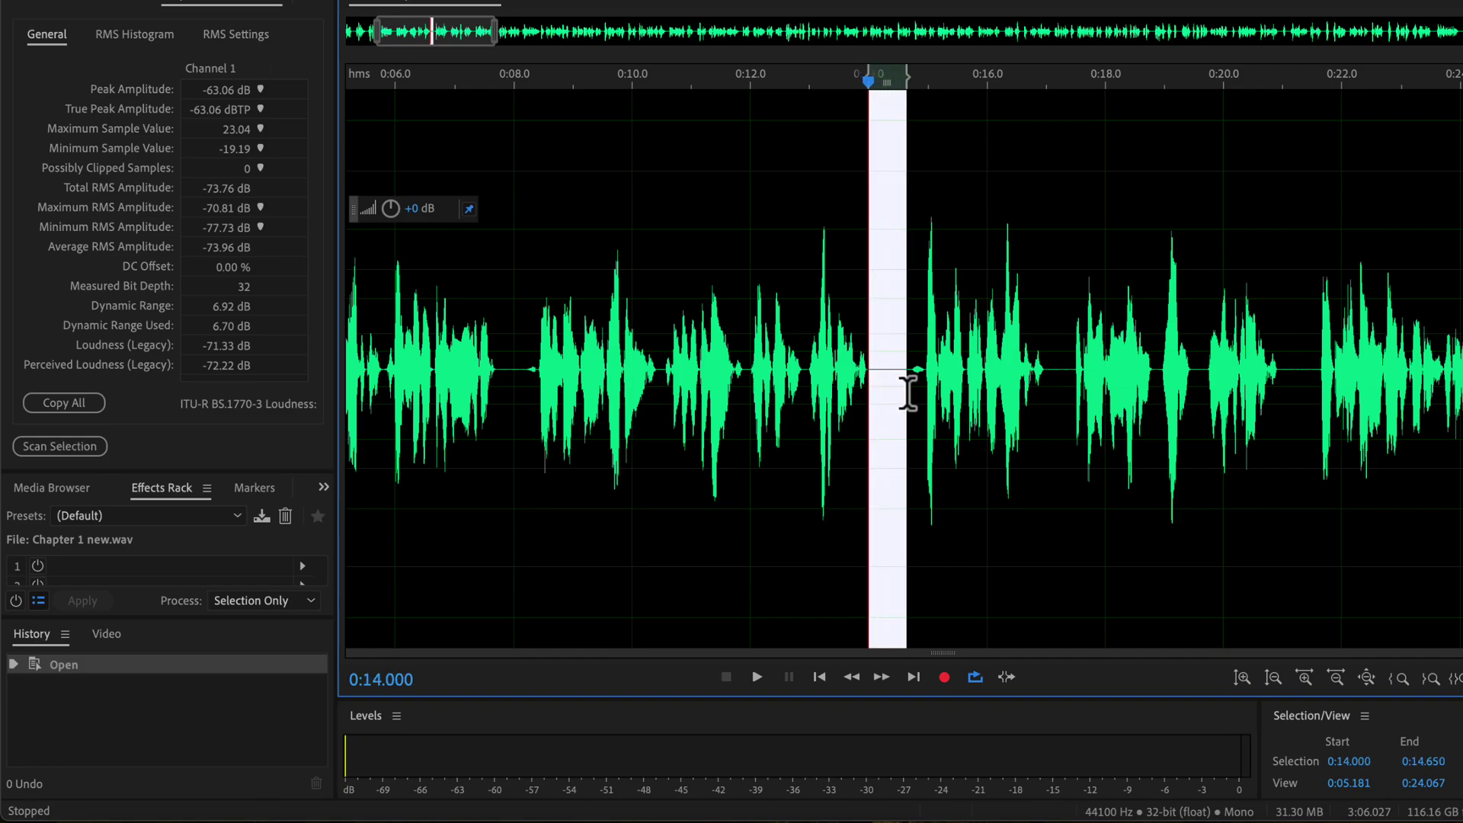
key(space)
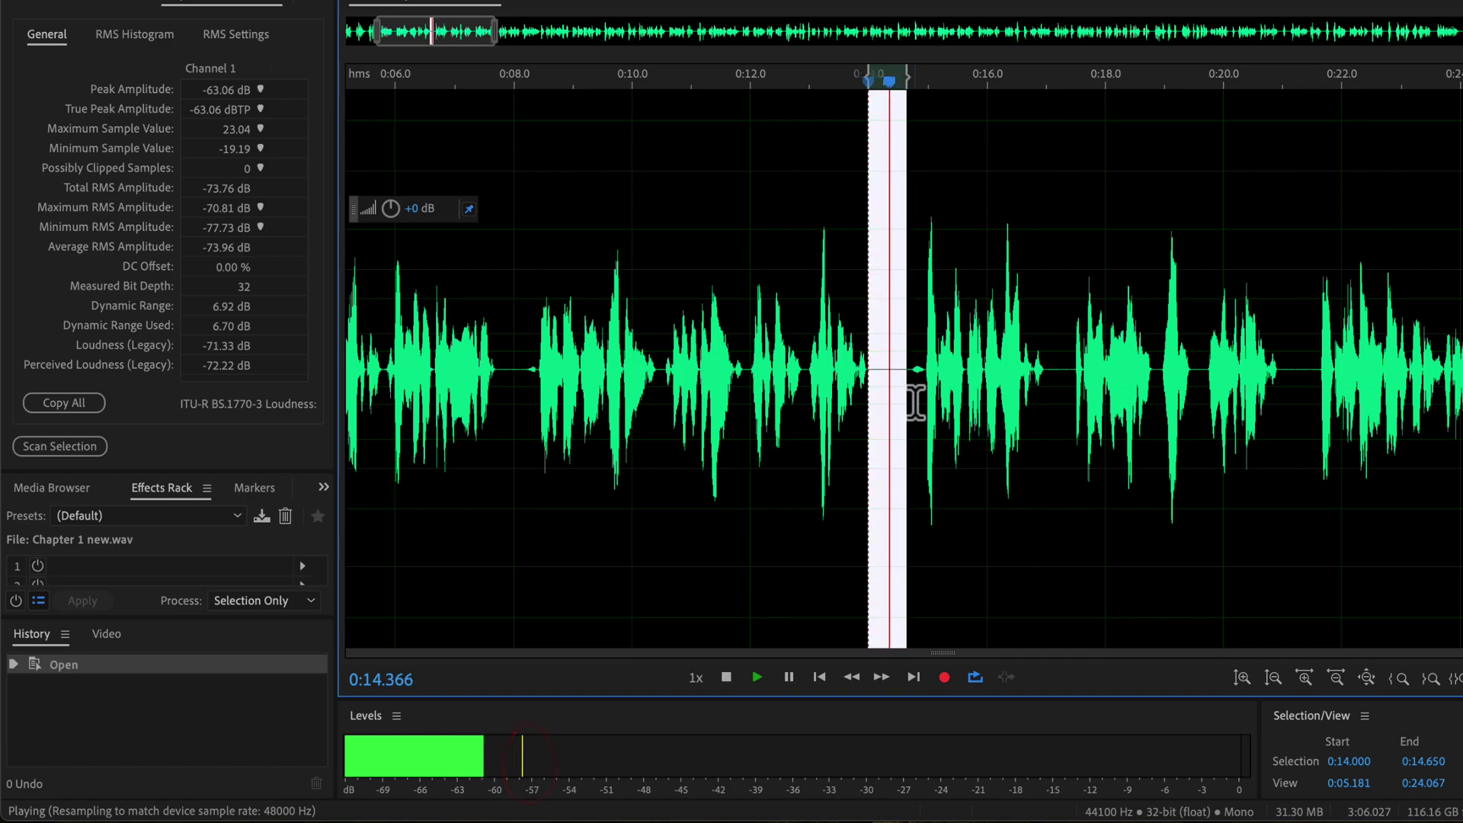
key(space)
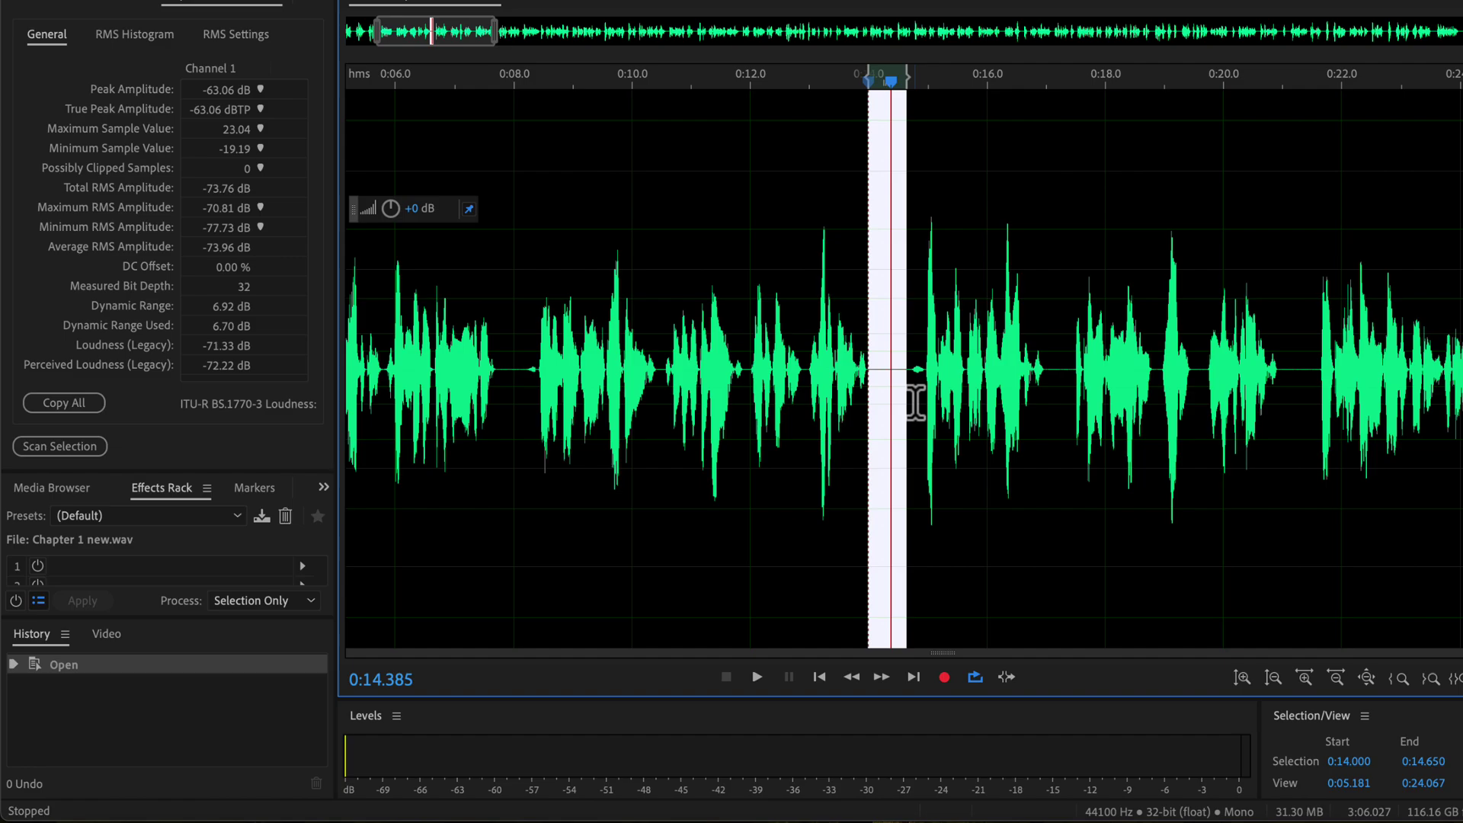
click(56, 447)
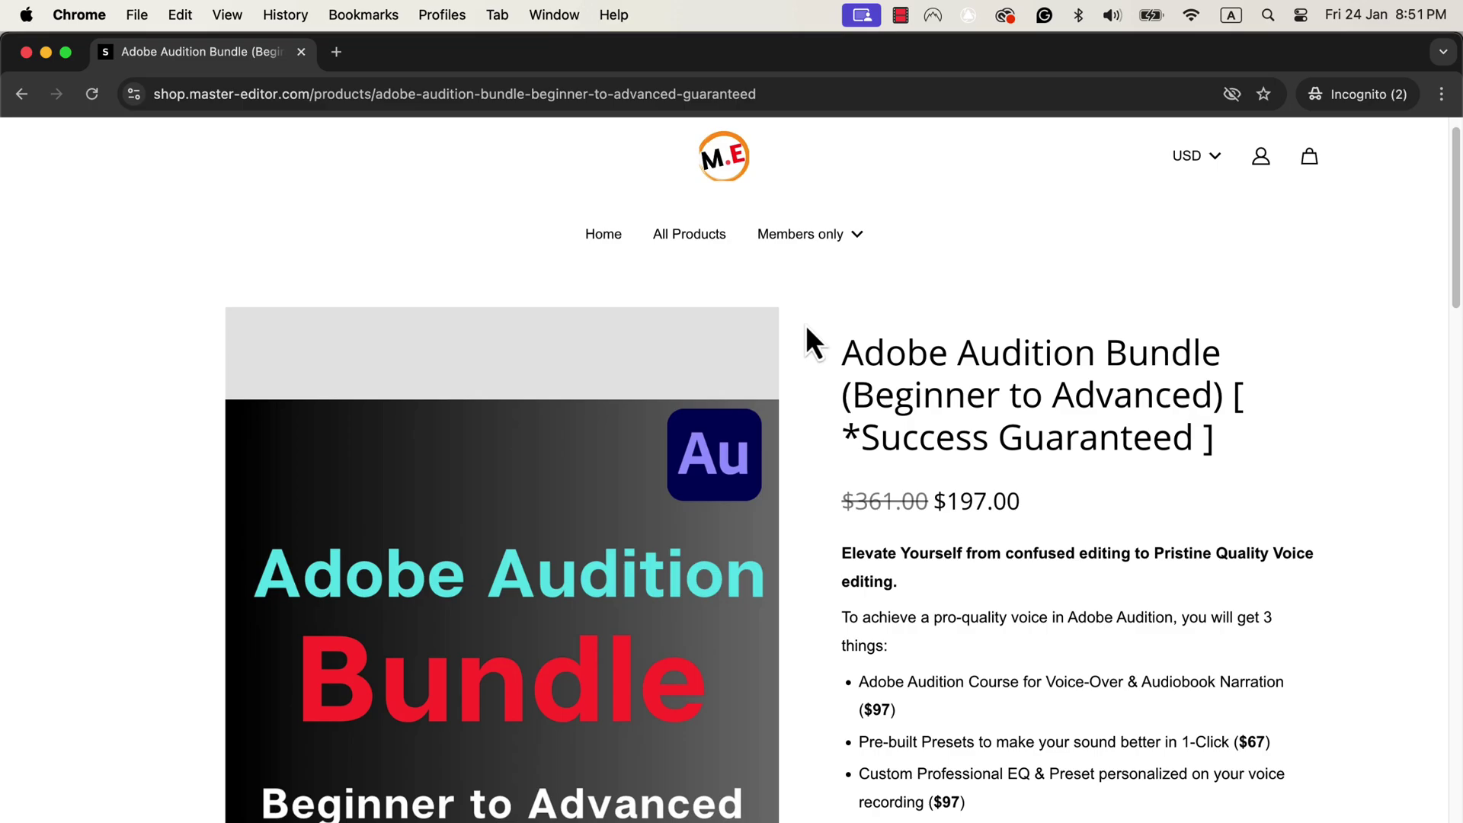
- Add the $197.00 Adobe Audition Bundle to the cart and proceed to checkout
scroll(806, 325, down, 6)
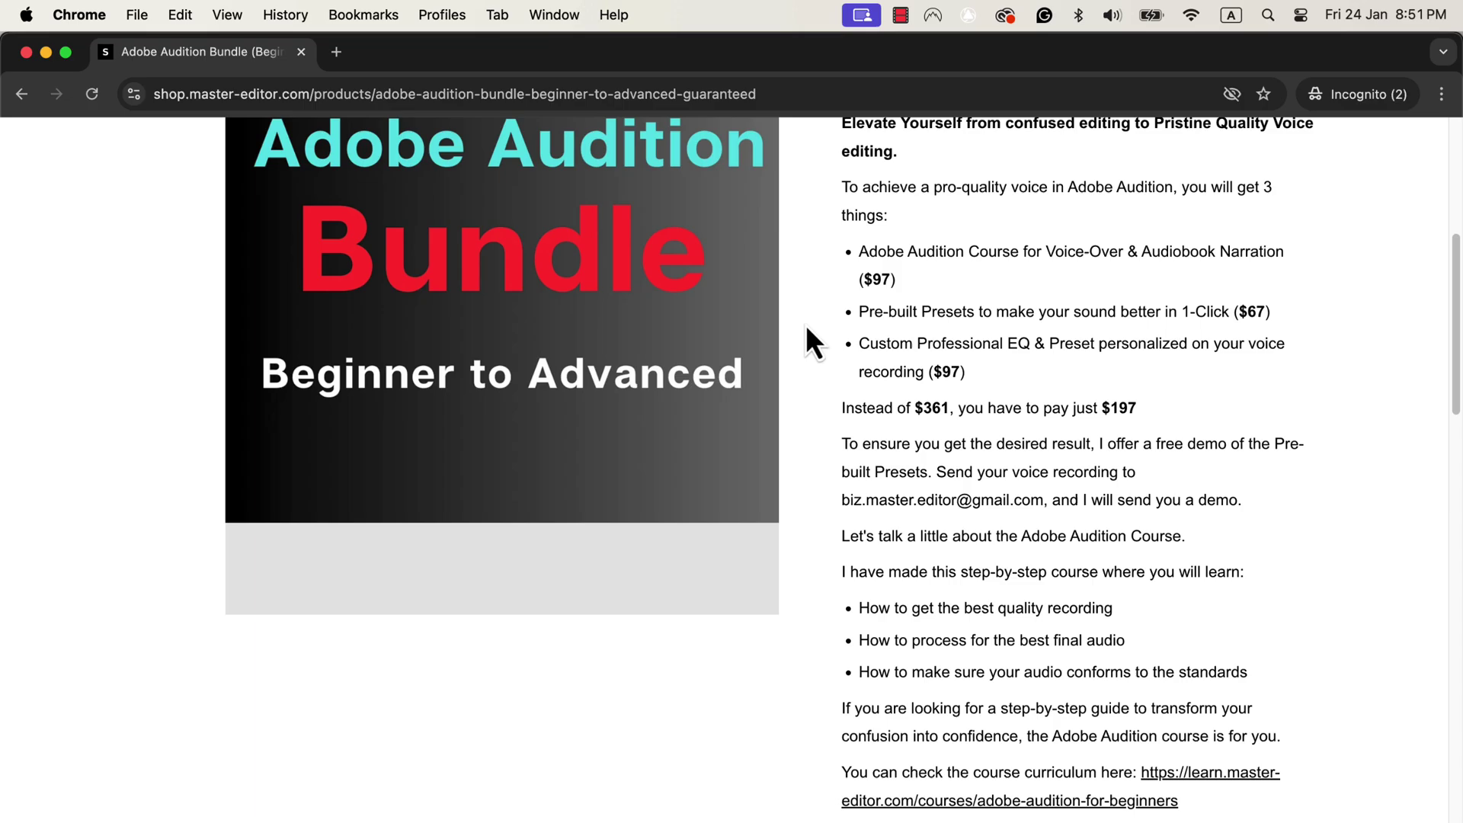
scroll(806, 326, down, 6)
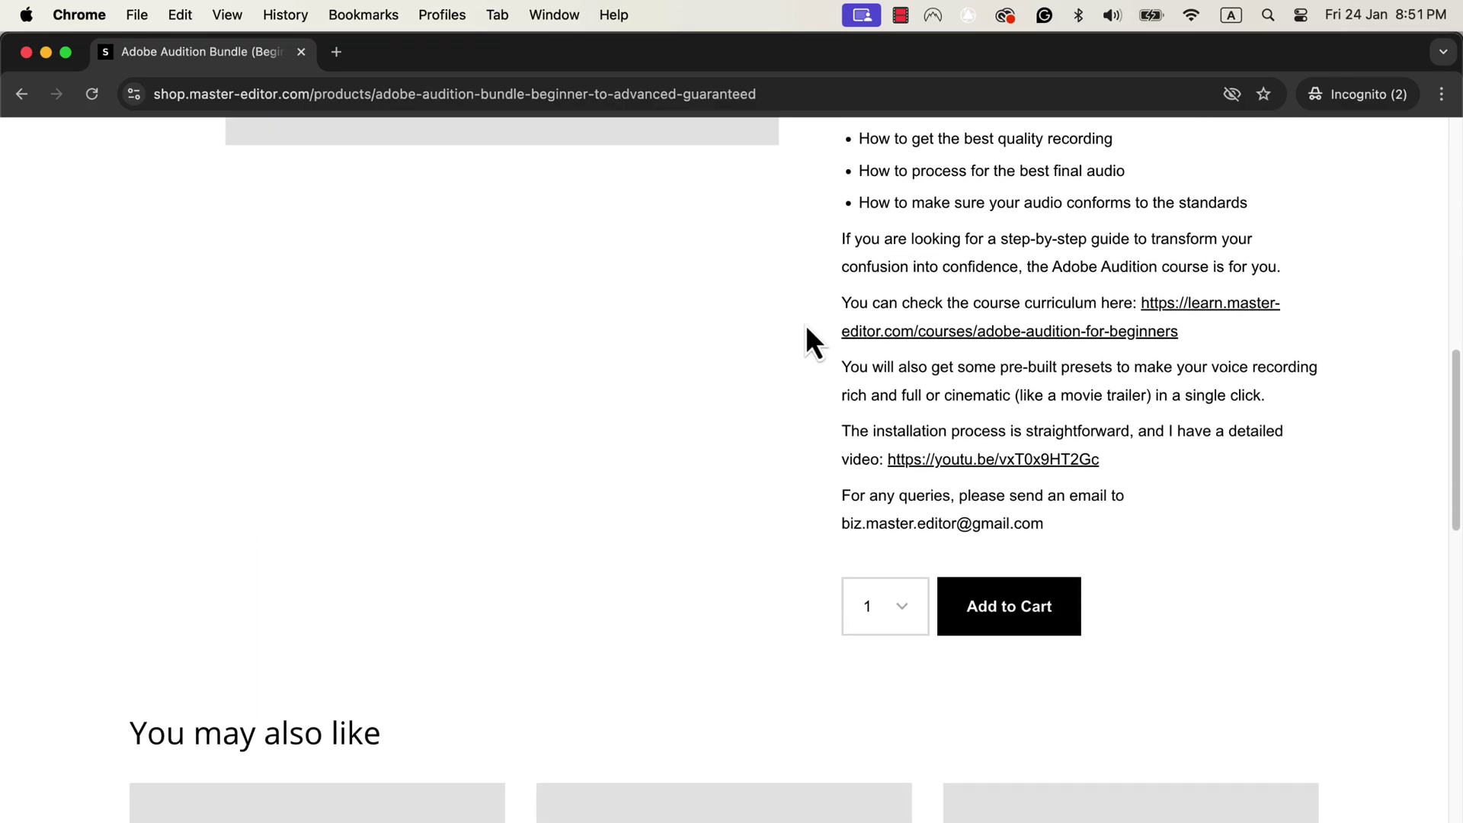
click(1006, 600)
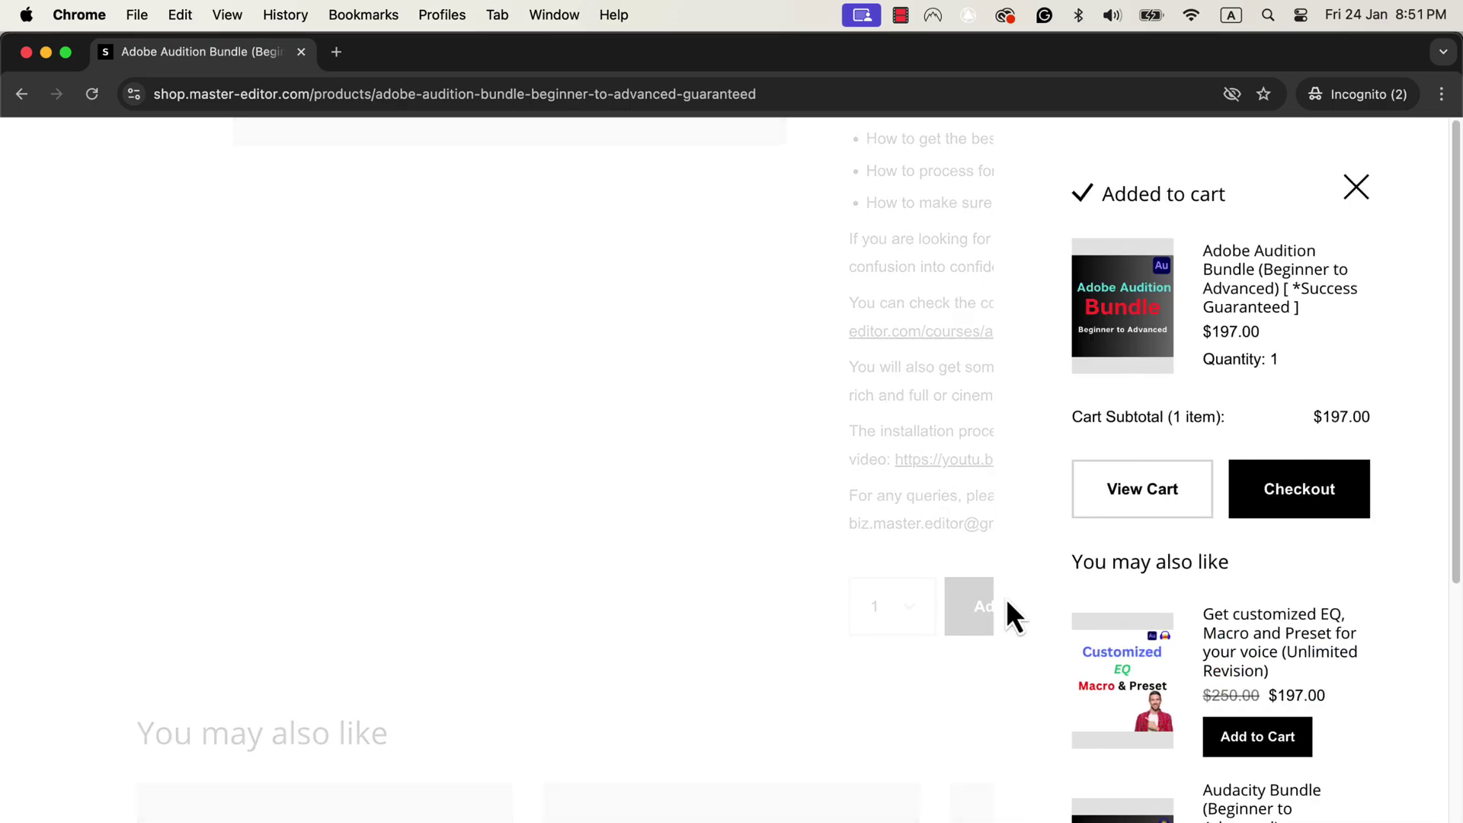
click(1298, 494)
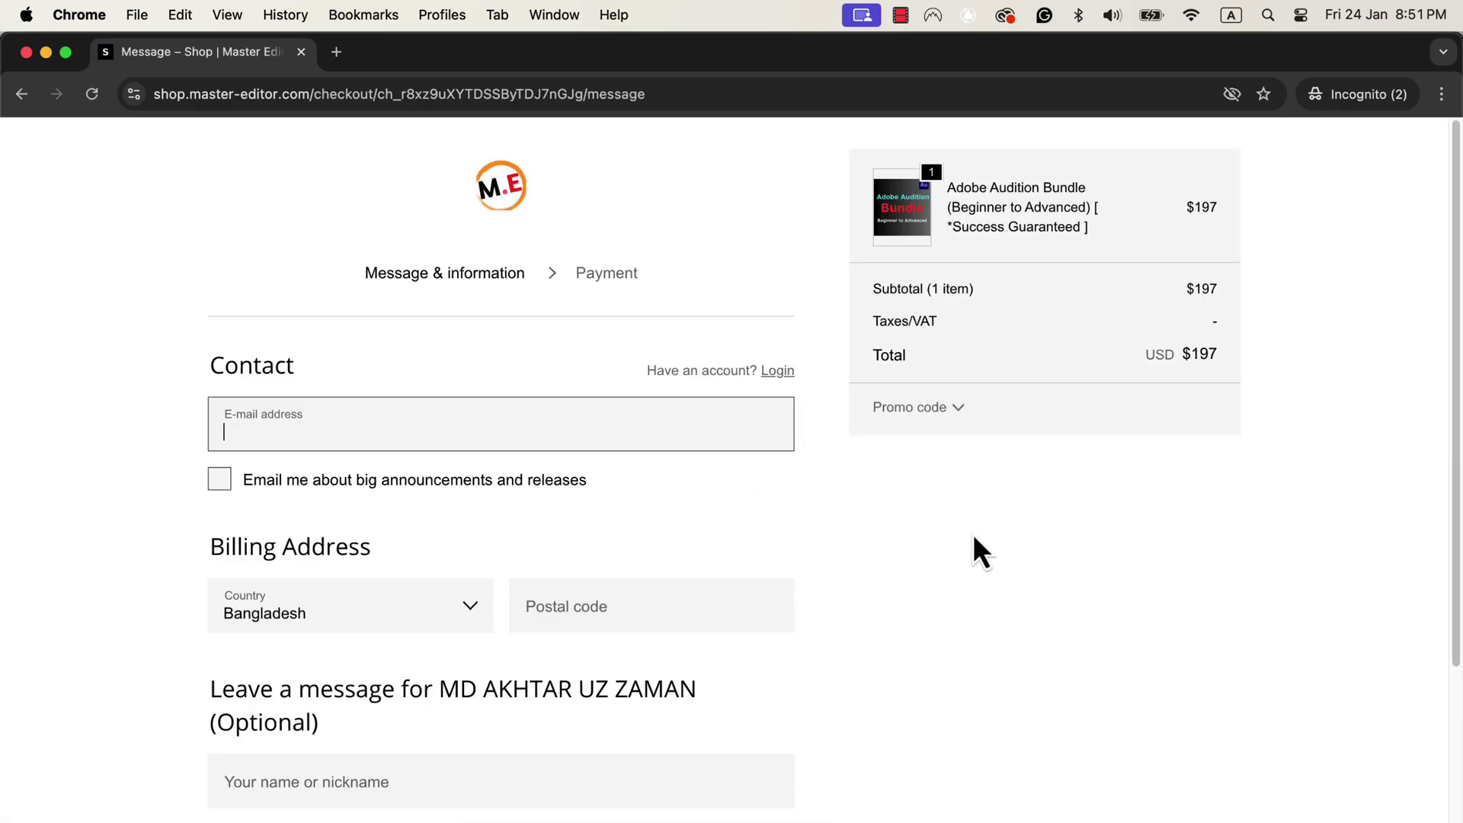
scroll(973, 537, down, 3)
scroll(974, 538, down, 4)
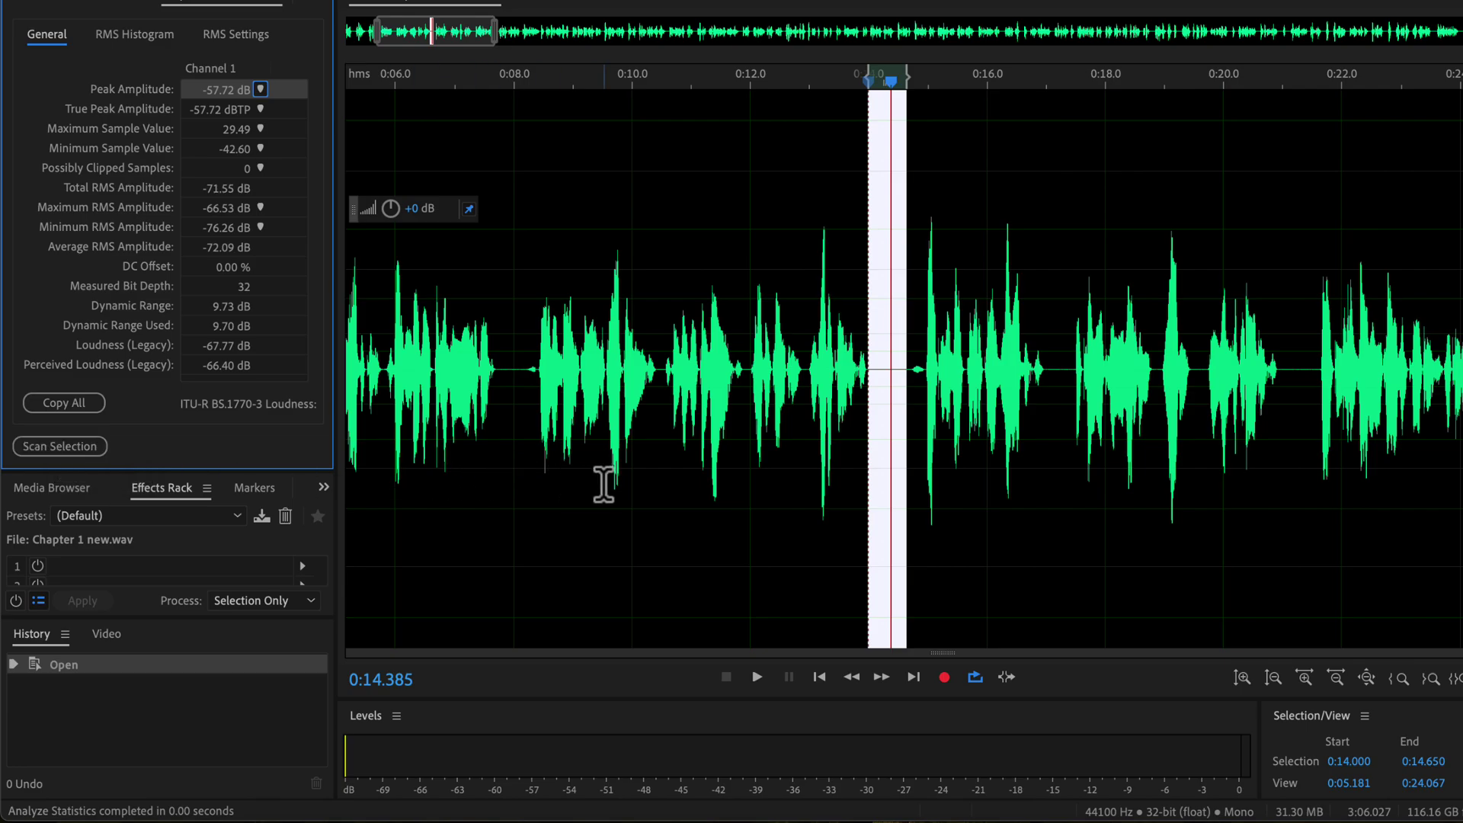
- Switch the Levels meter to a 60 dB range while replaying the current pause
key(space)
key(space)
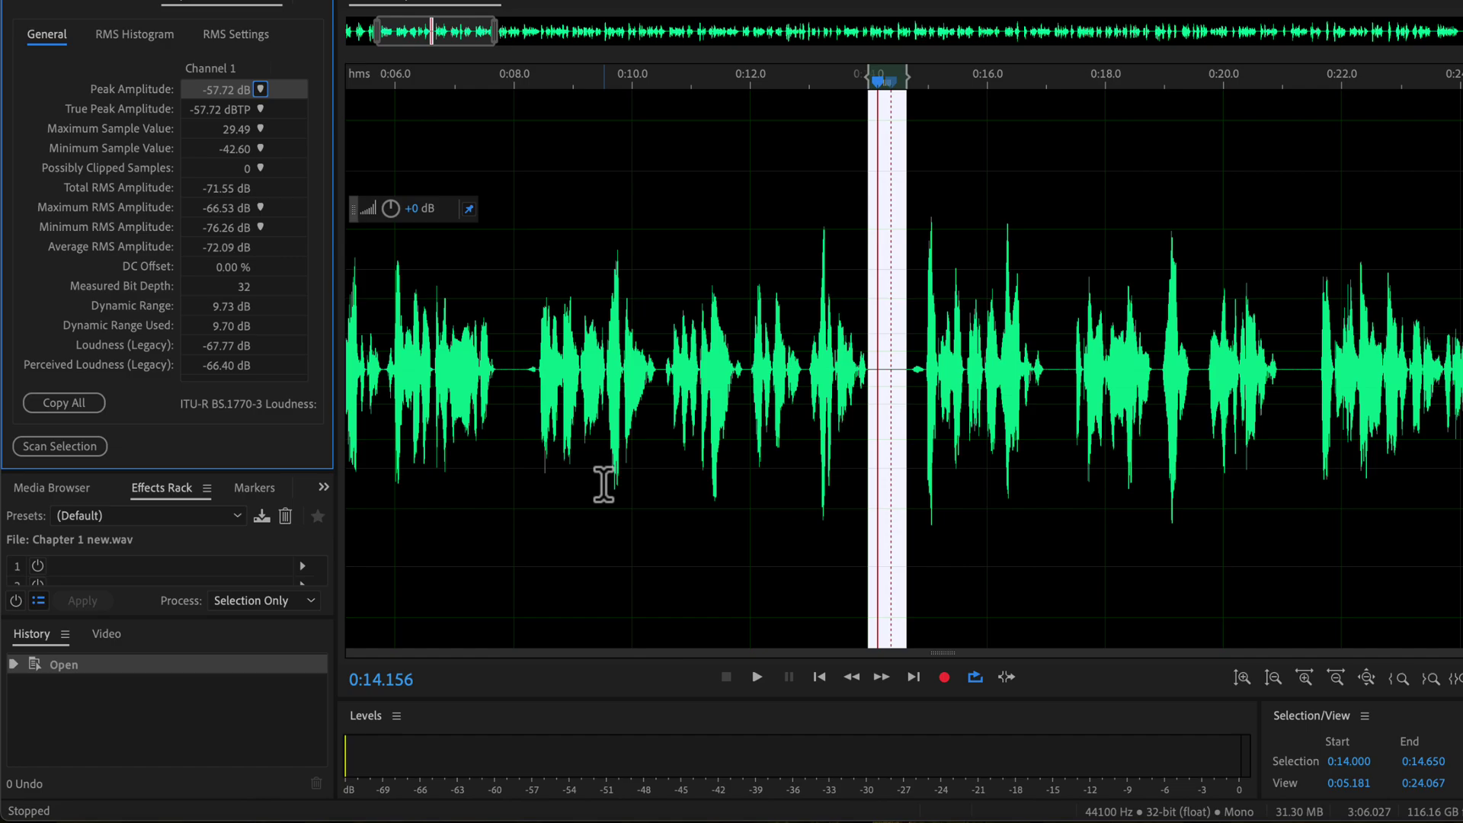
right_click(459, 755)
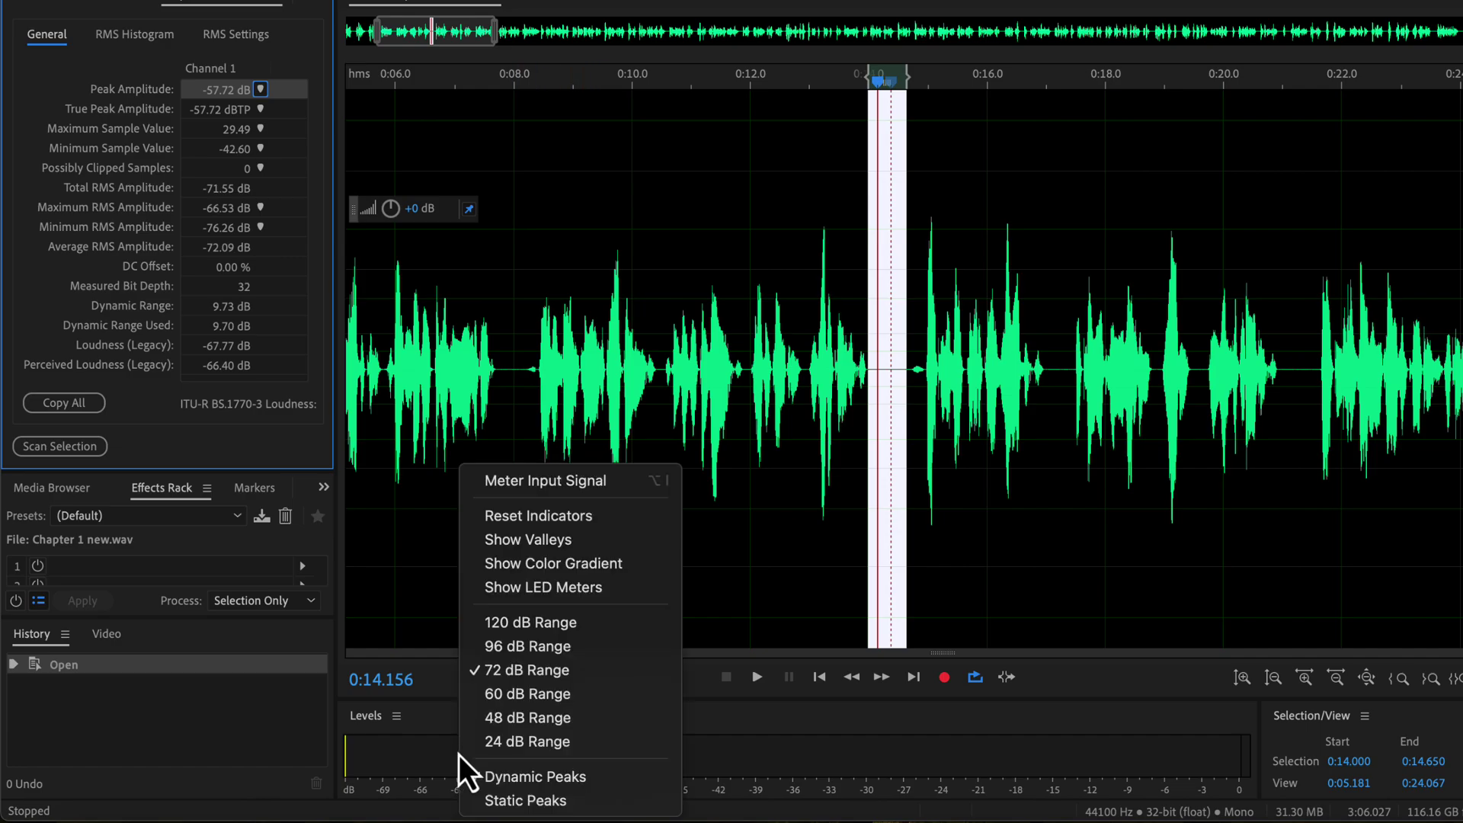
click(491, 692)
key(space)
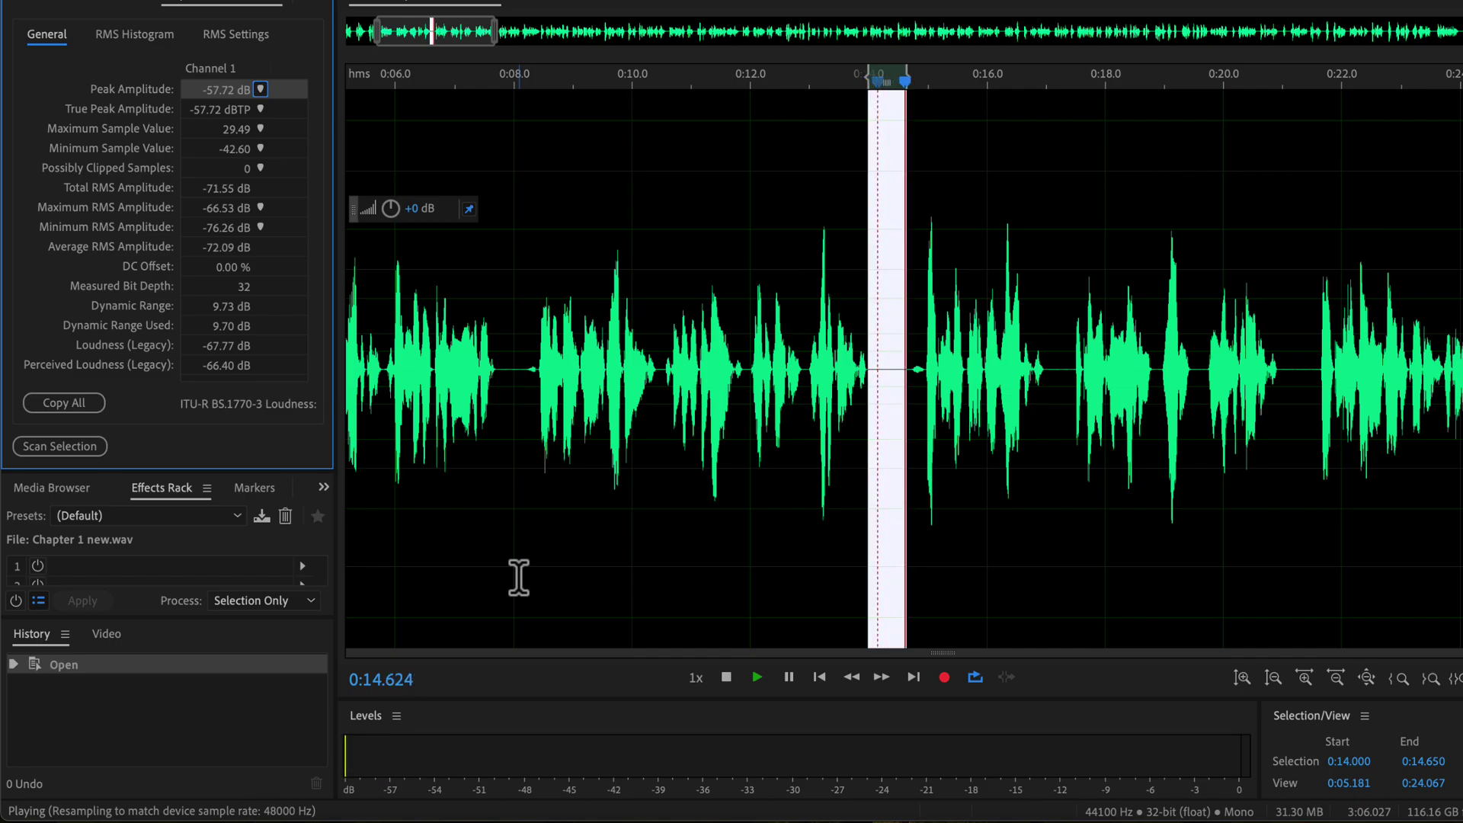
key(space)
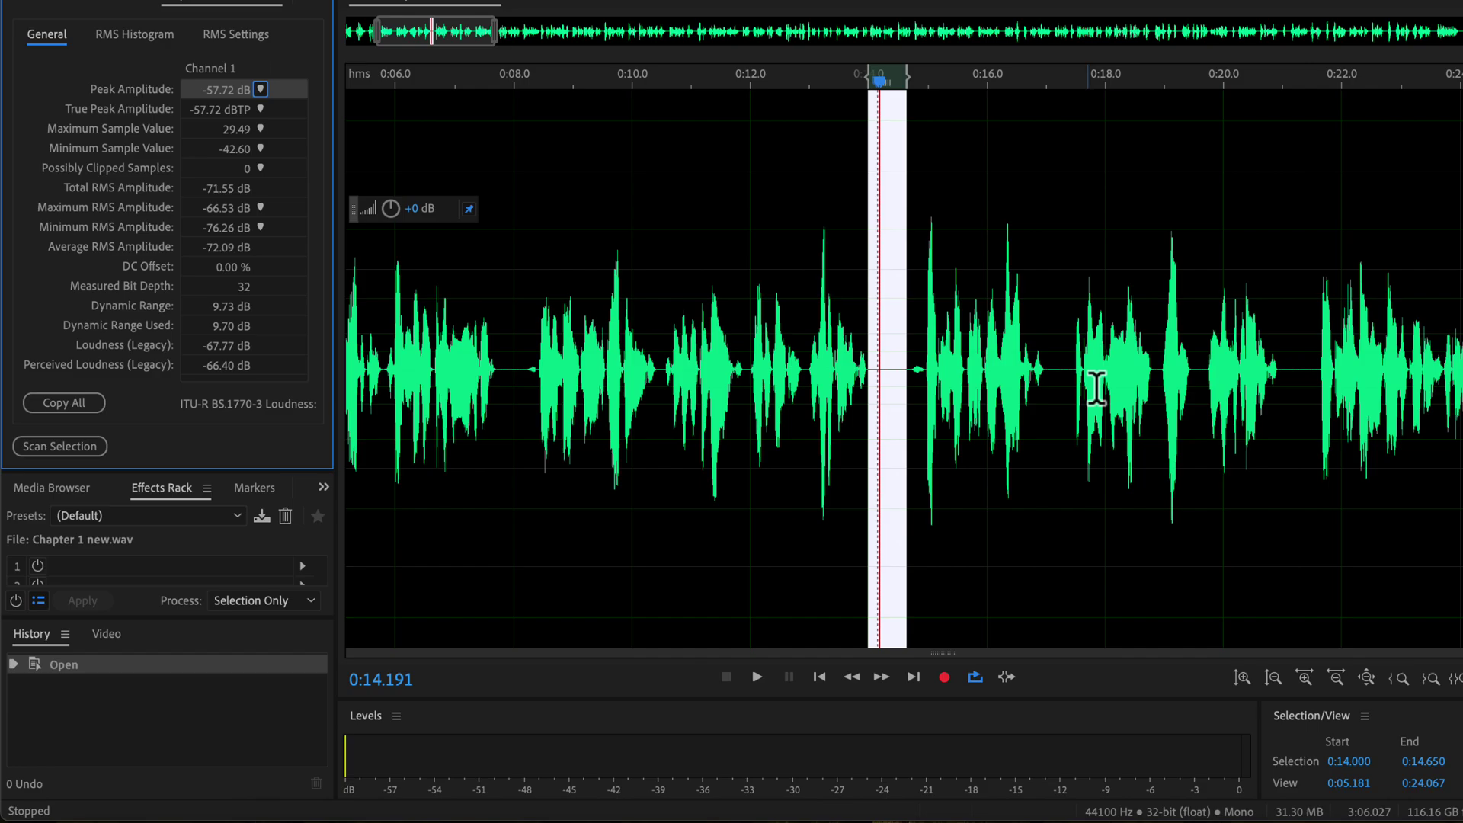
- Select and loop the 0:20.987–0:21.564 pause, scanning -73.56 dB Total RMS, -63.35 dB peak
drag(1284, 366, 1316, 369)
key(space)
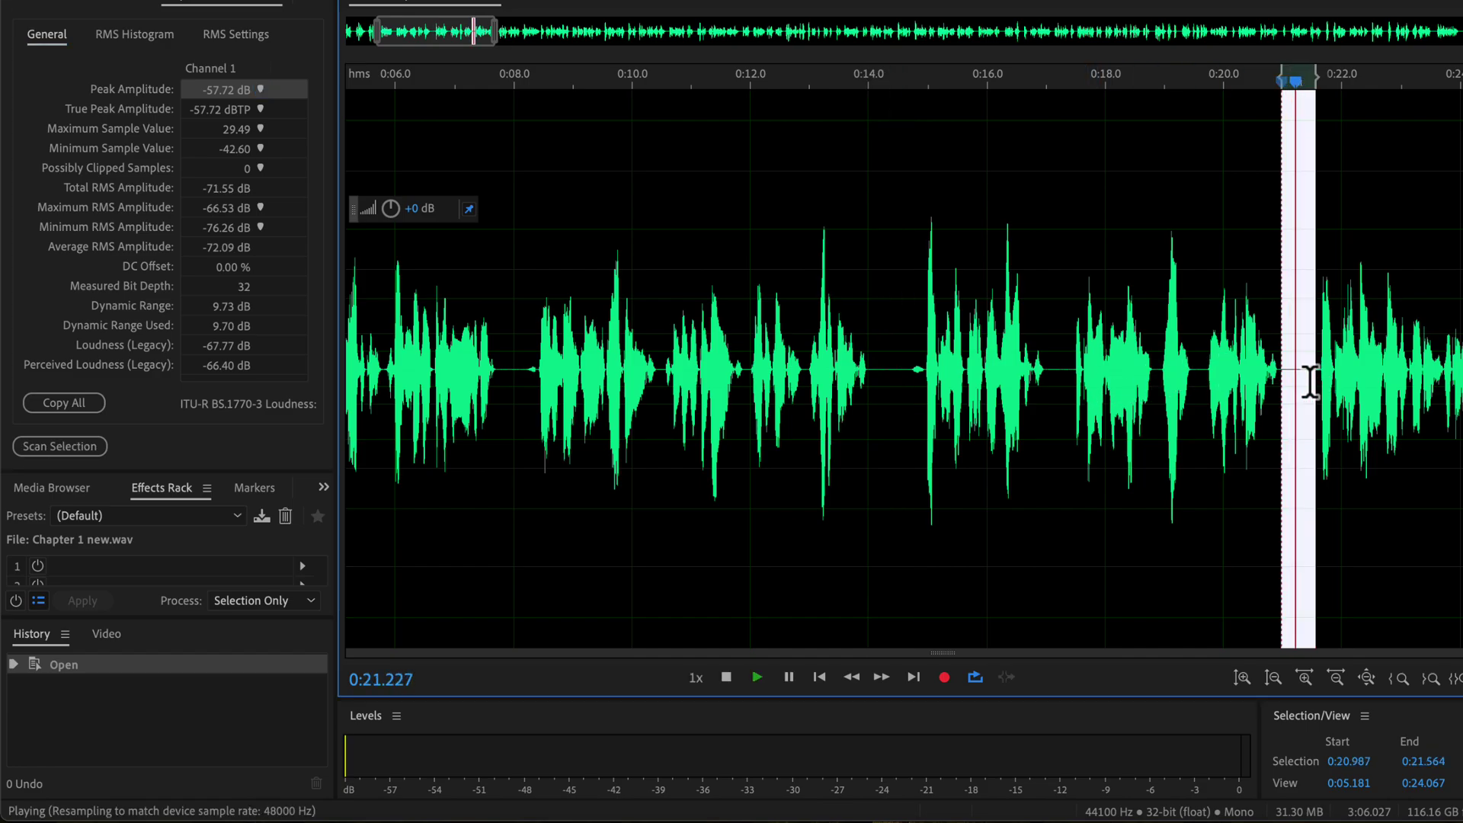
click(23, 446)
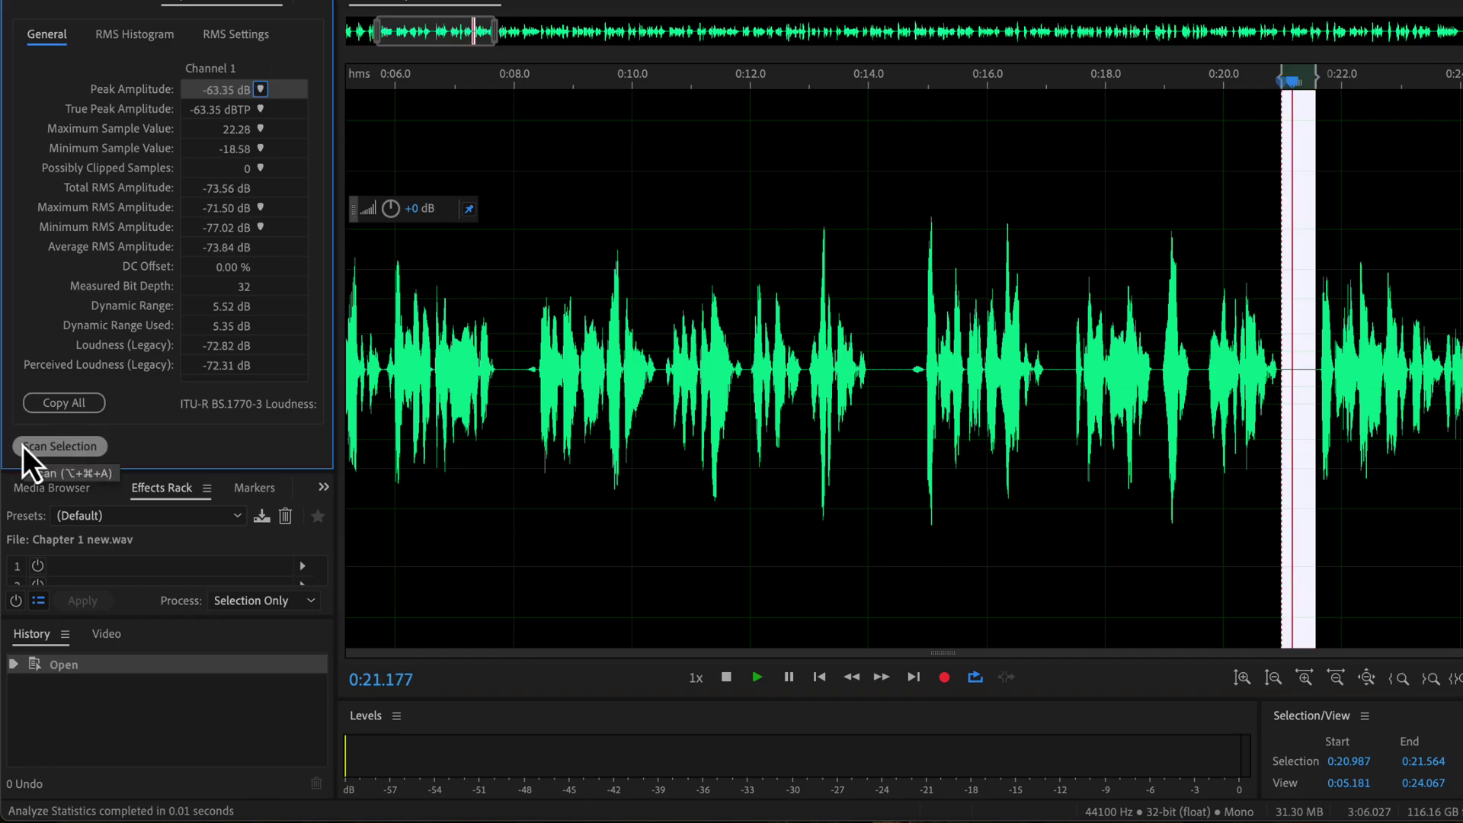
key(space)
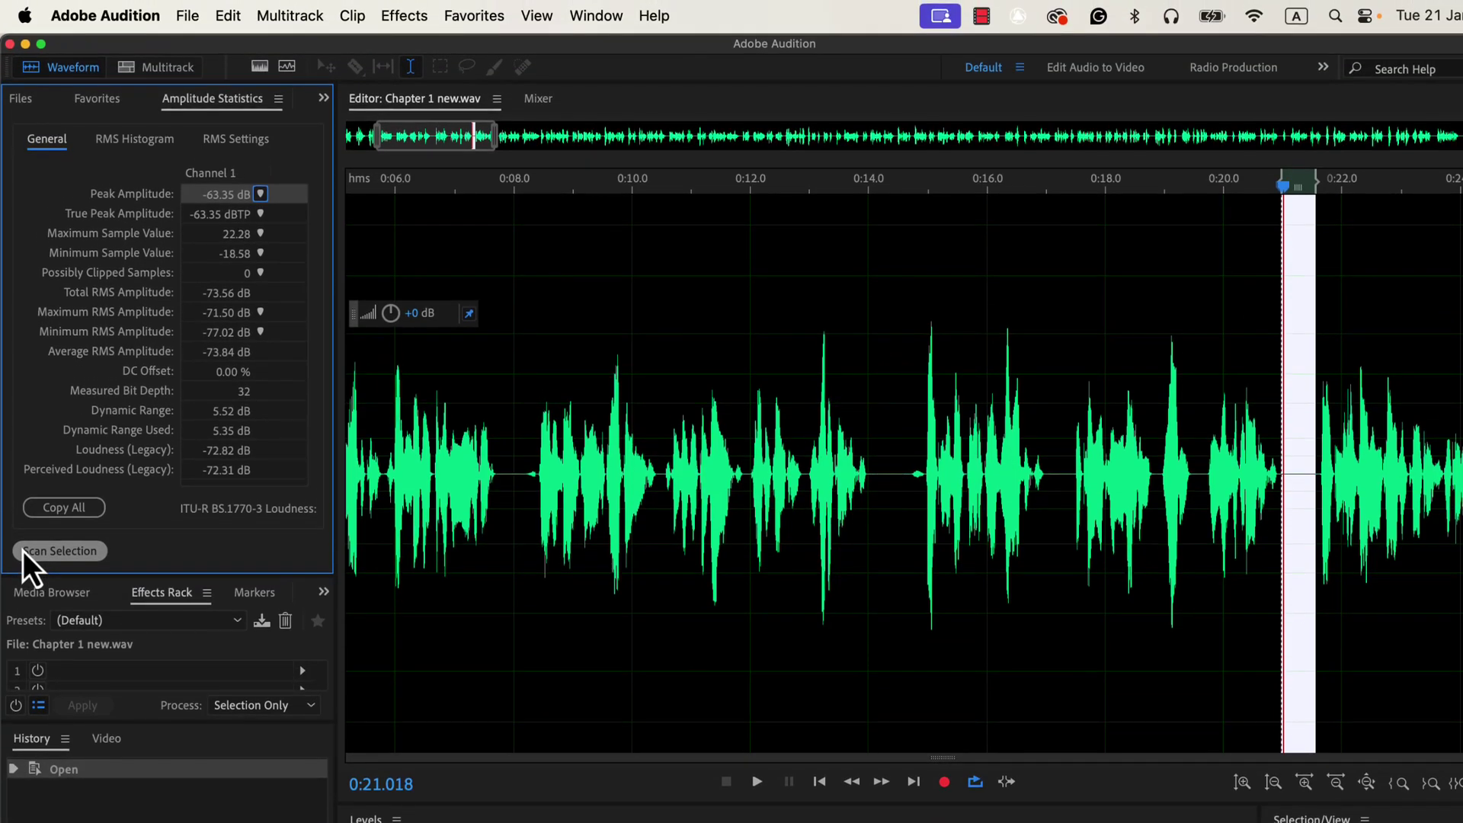
- Open the second recording and select and play its first 0.735 seconds of room tone
click(29, 555)
click(23, 98)
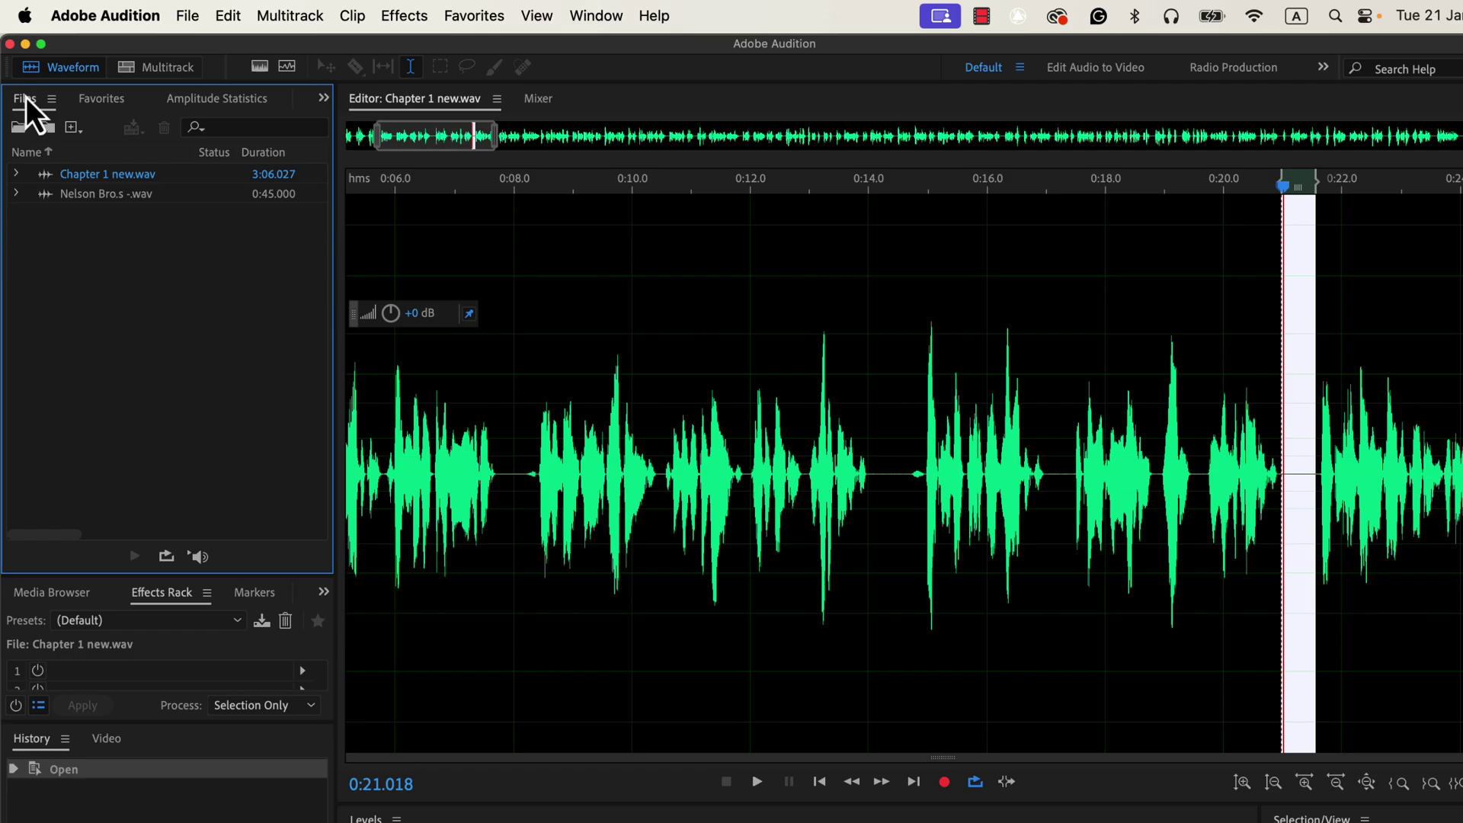
click(98, 201)
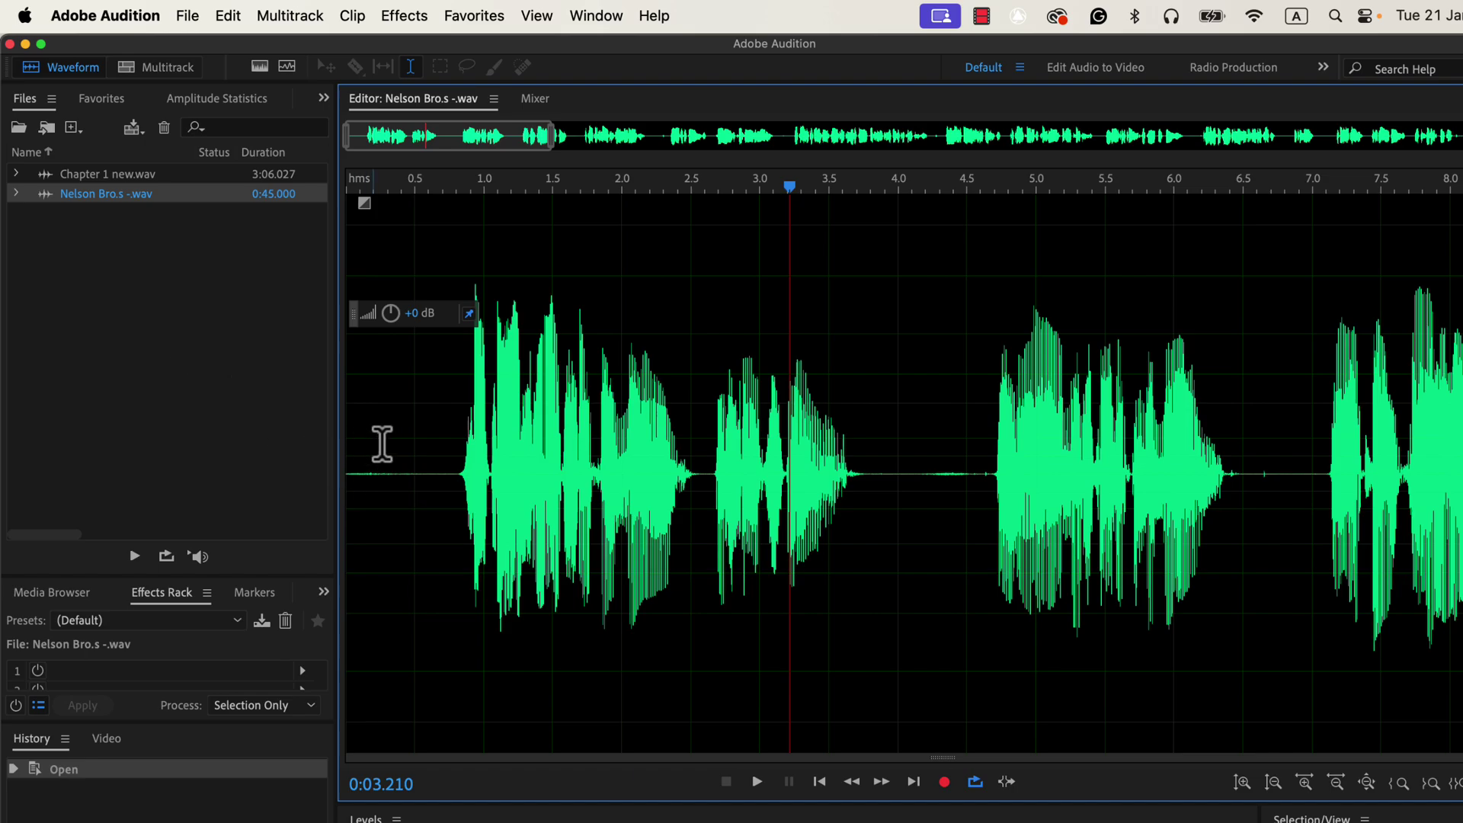
drag(448, 457, 336, 434)
key(space)
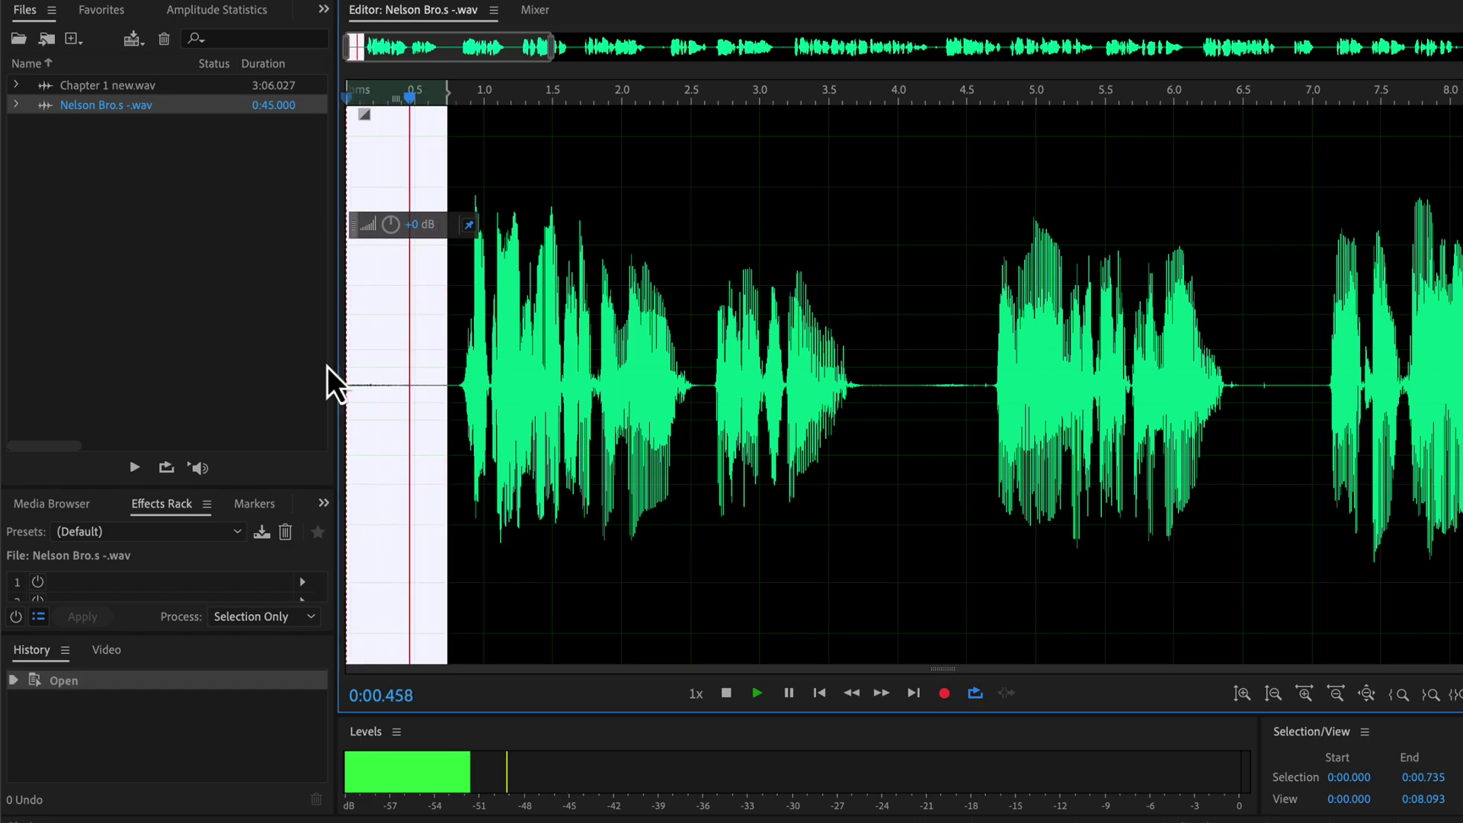
key(space)
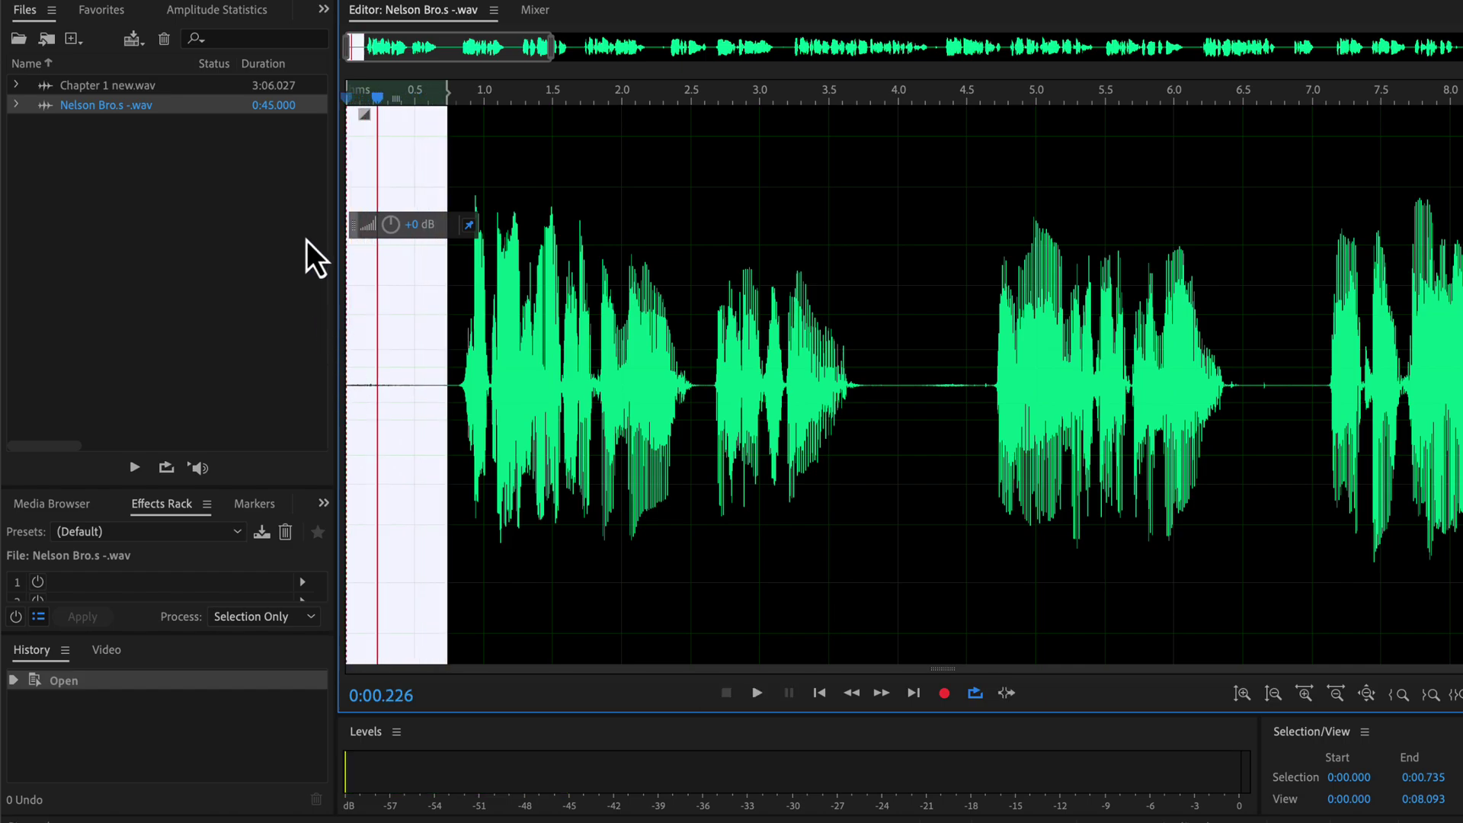
- Scan the room tone's statistics (-64.32 dB Total RMS, -45.15 dB peak) and replay it
click(228, 10)
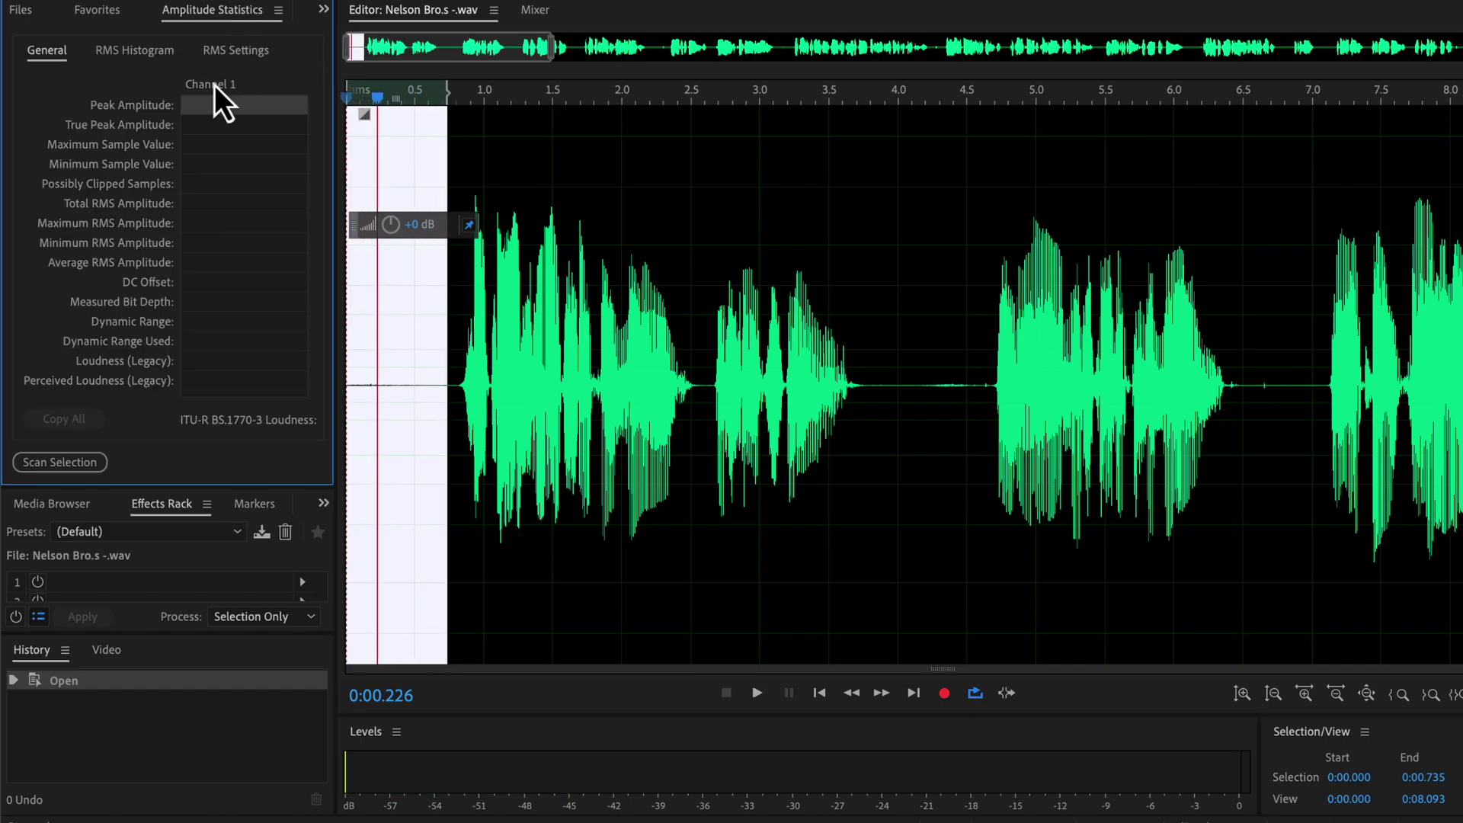
click(79, 468)
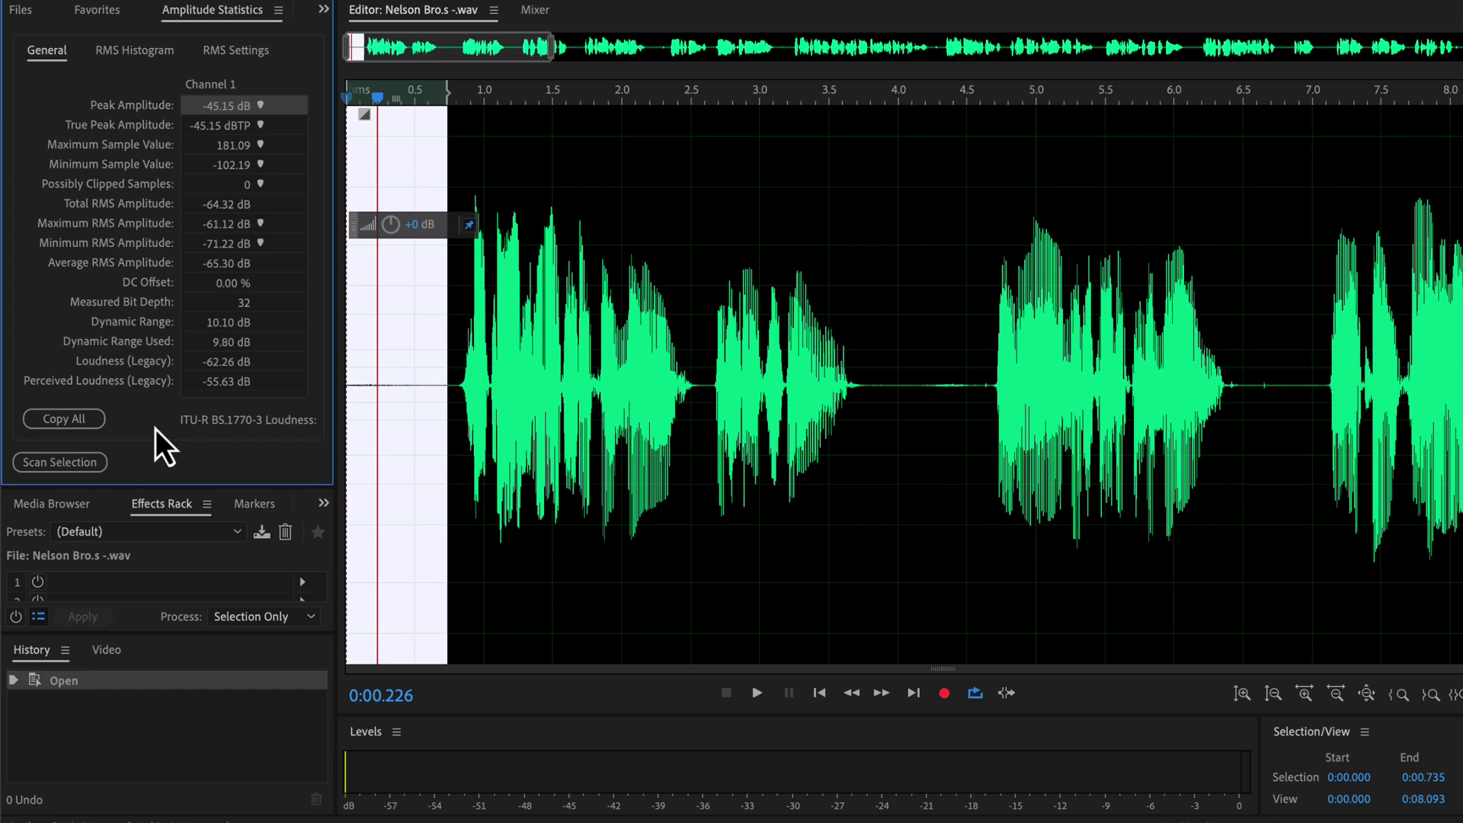
key(space)
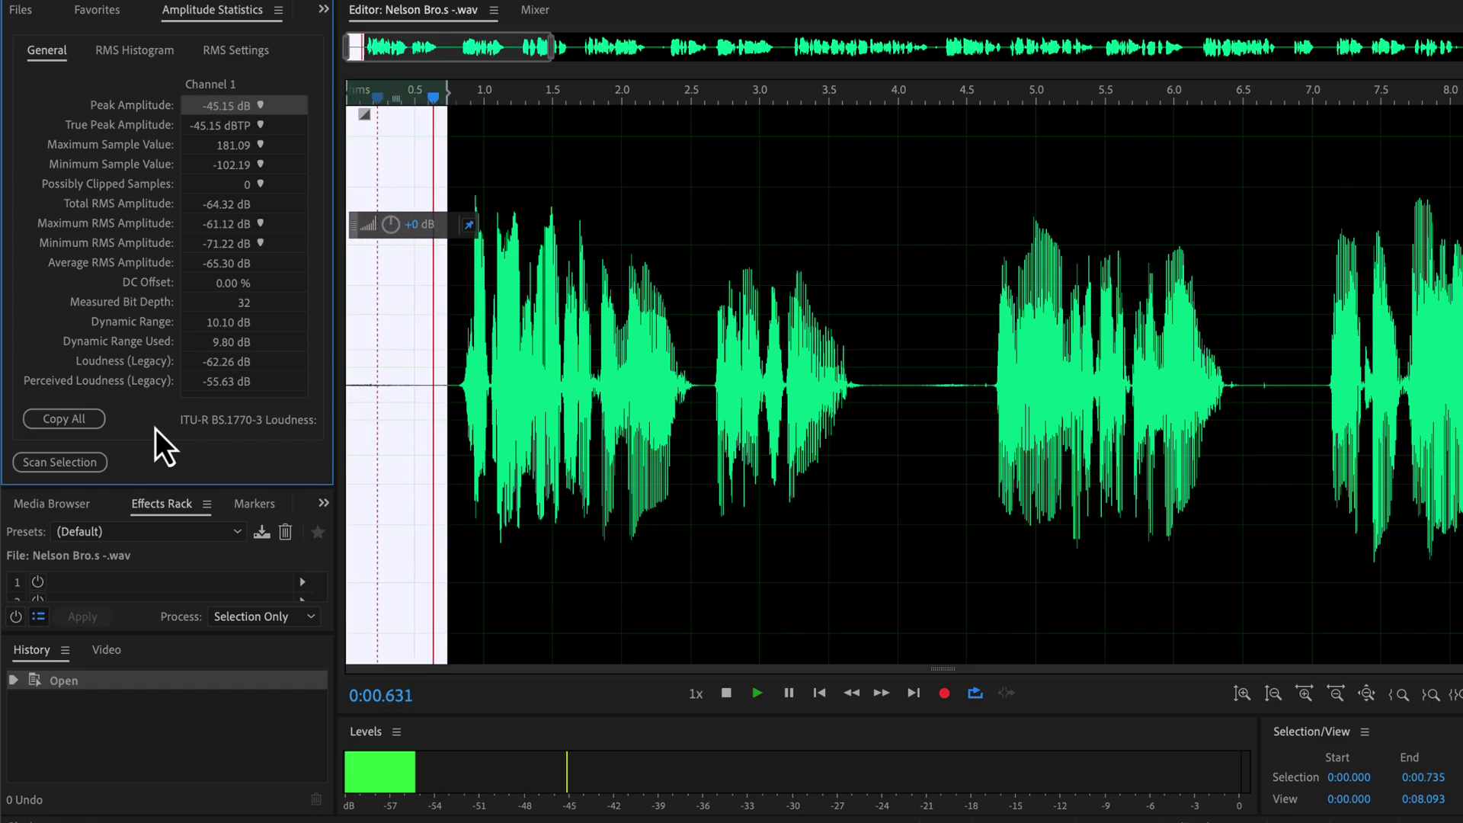
key(space)
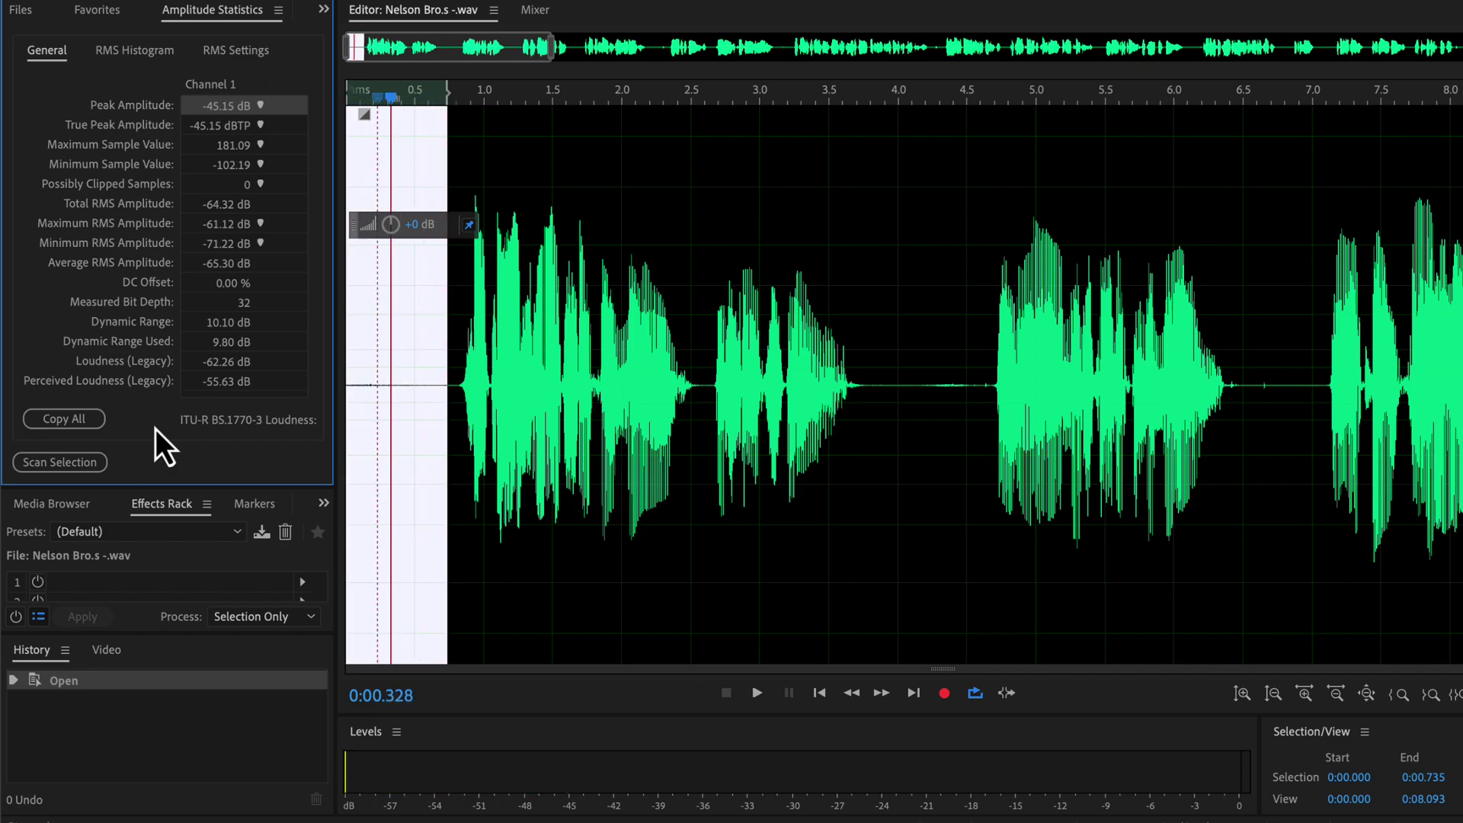
- Select and play the 0:03.750–0:04.575 pause, then scan it: -61.12 dB Total RMS, -44.77 dB peak
drag(863, 359, 949, 385)
click(899, 369)
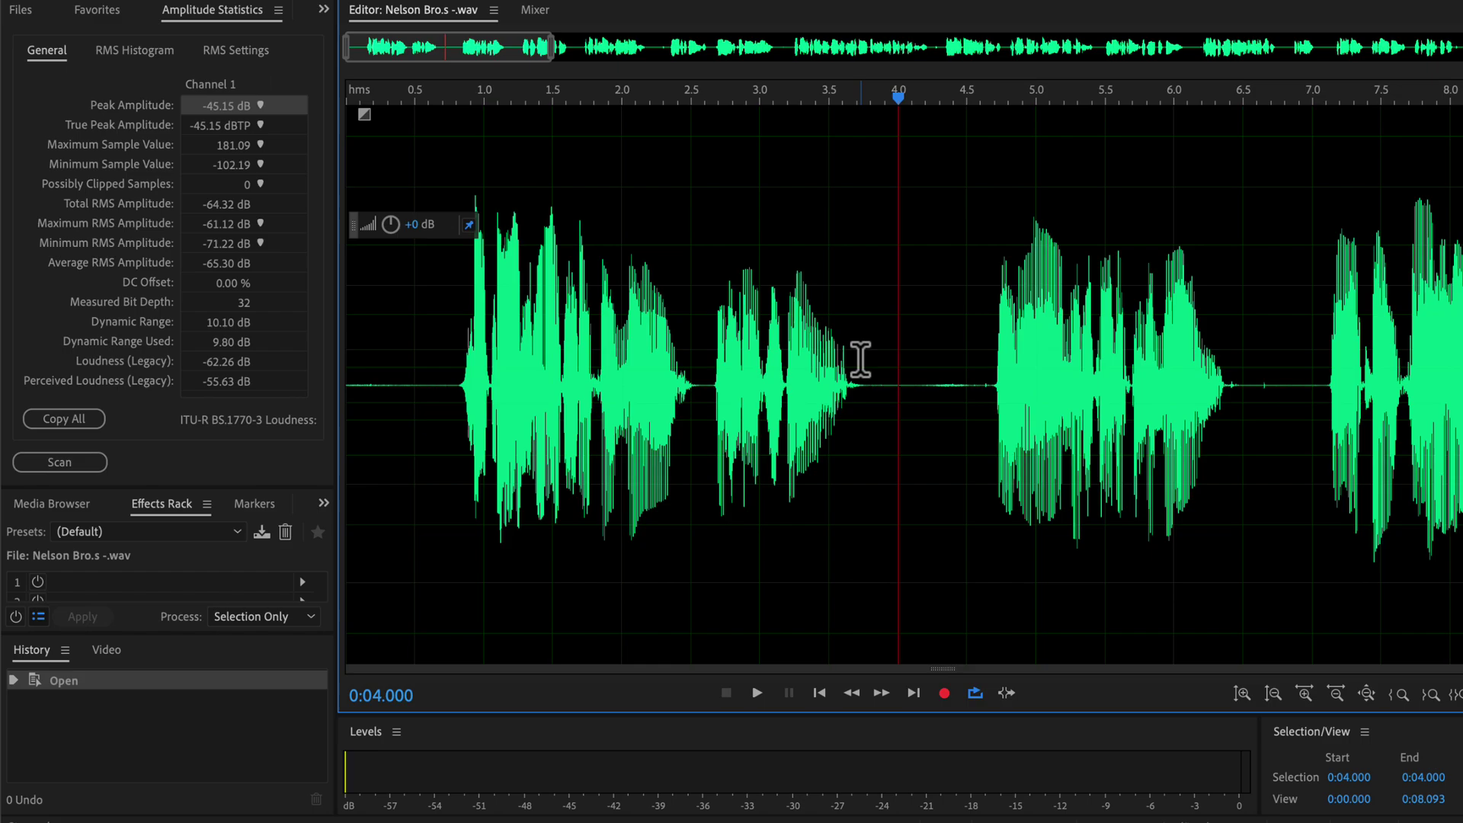
drag(863, 360, 977, 377)
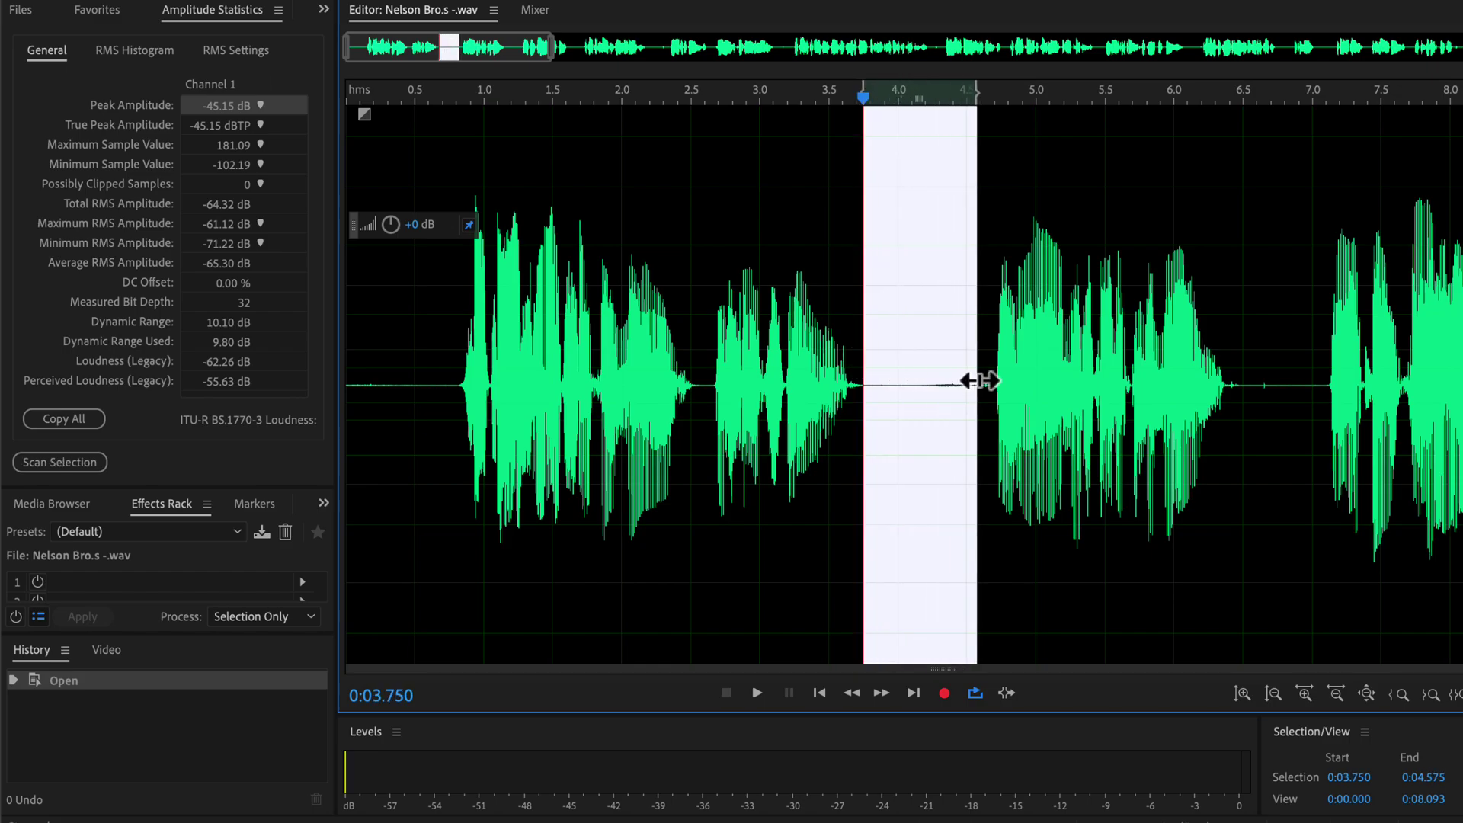
key(space)
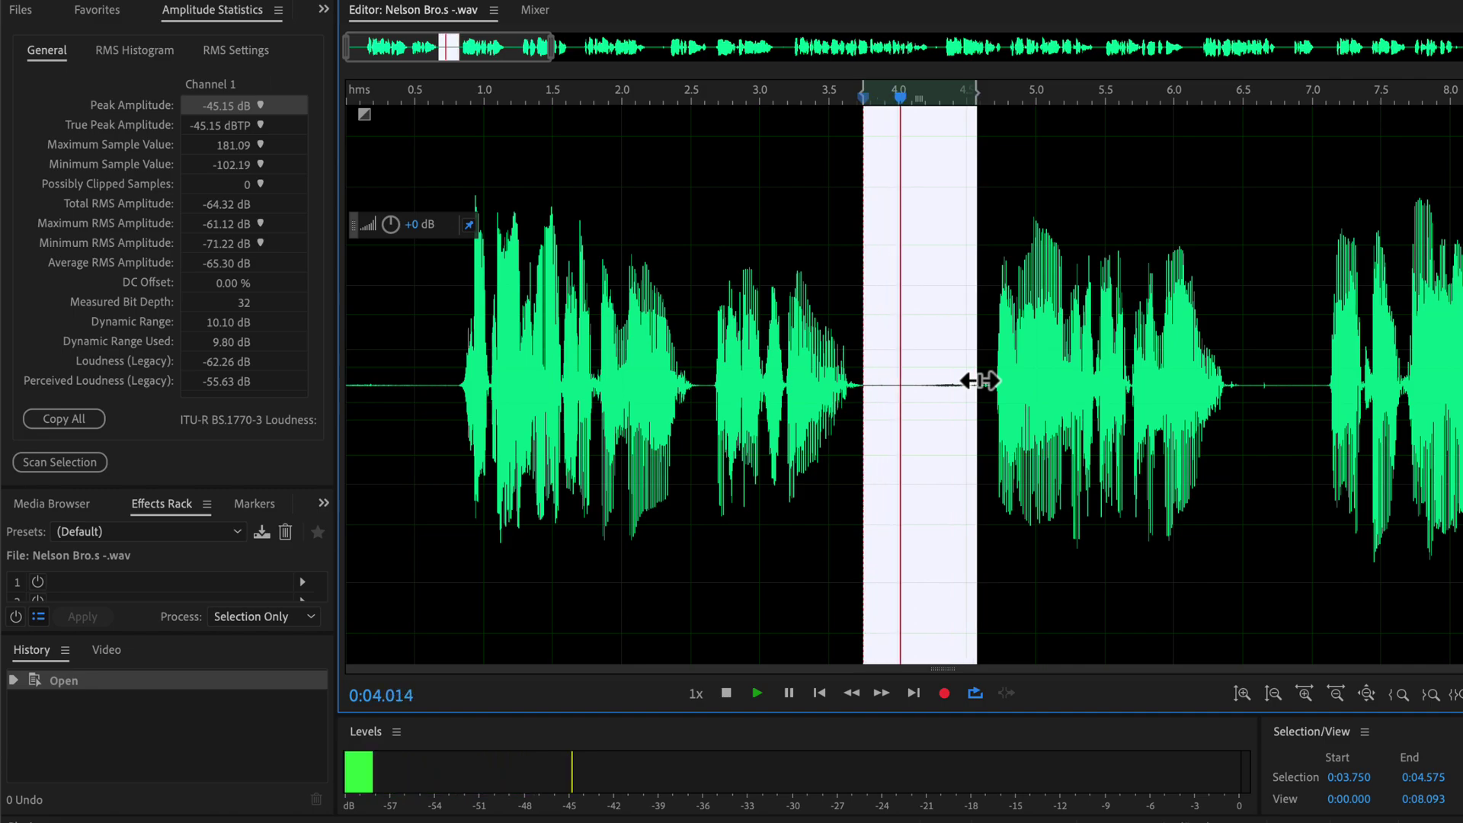
key(space)
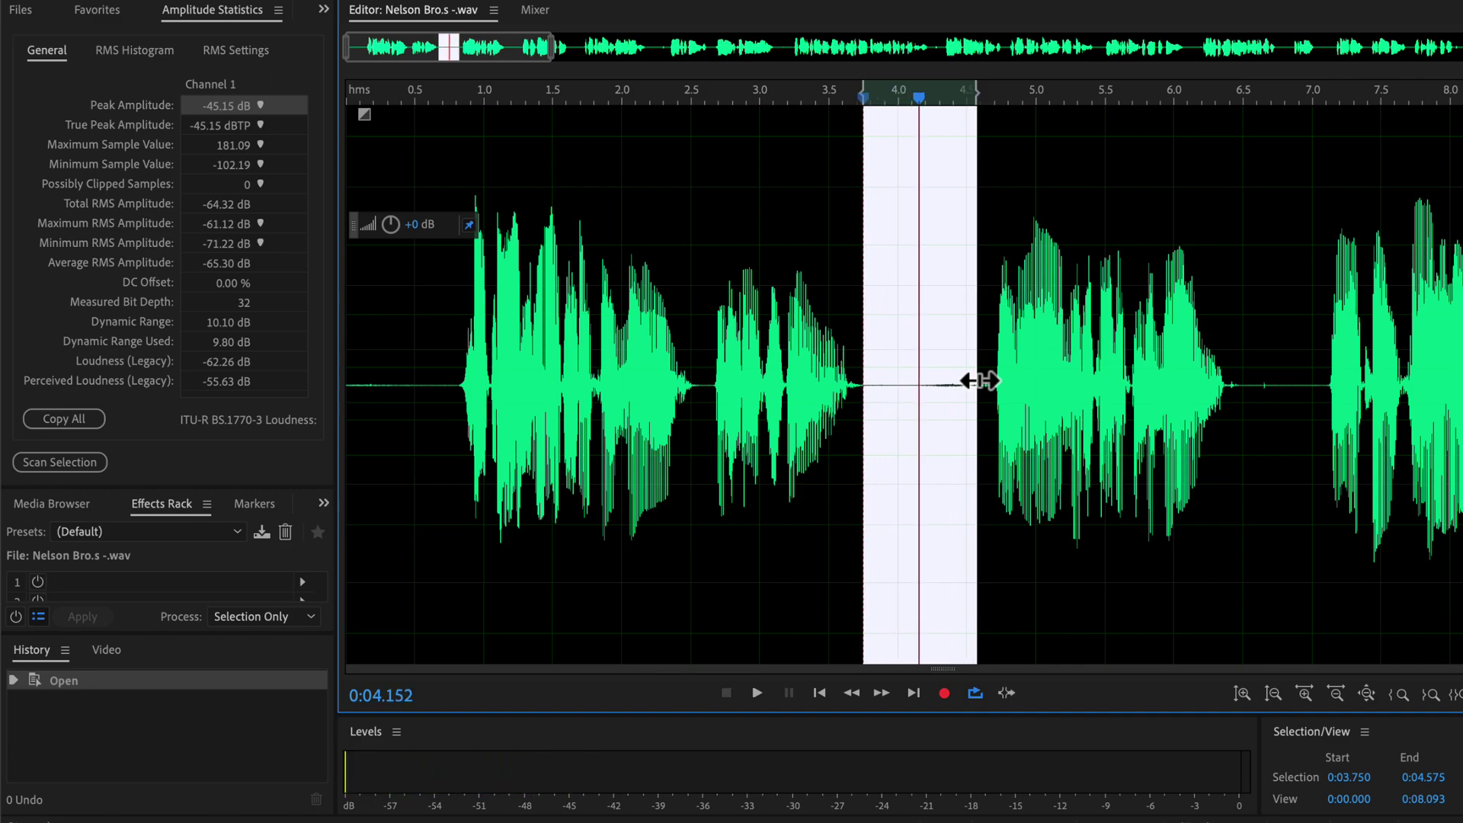
click(69, 462)
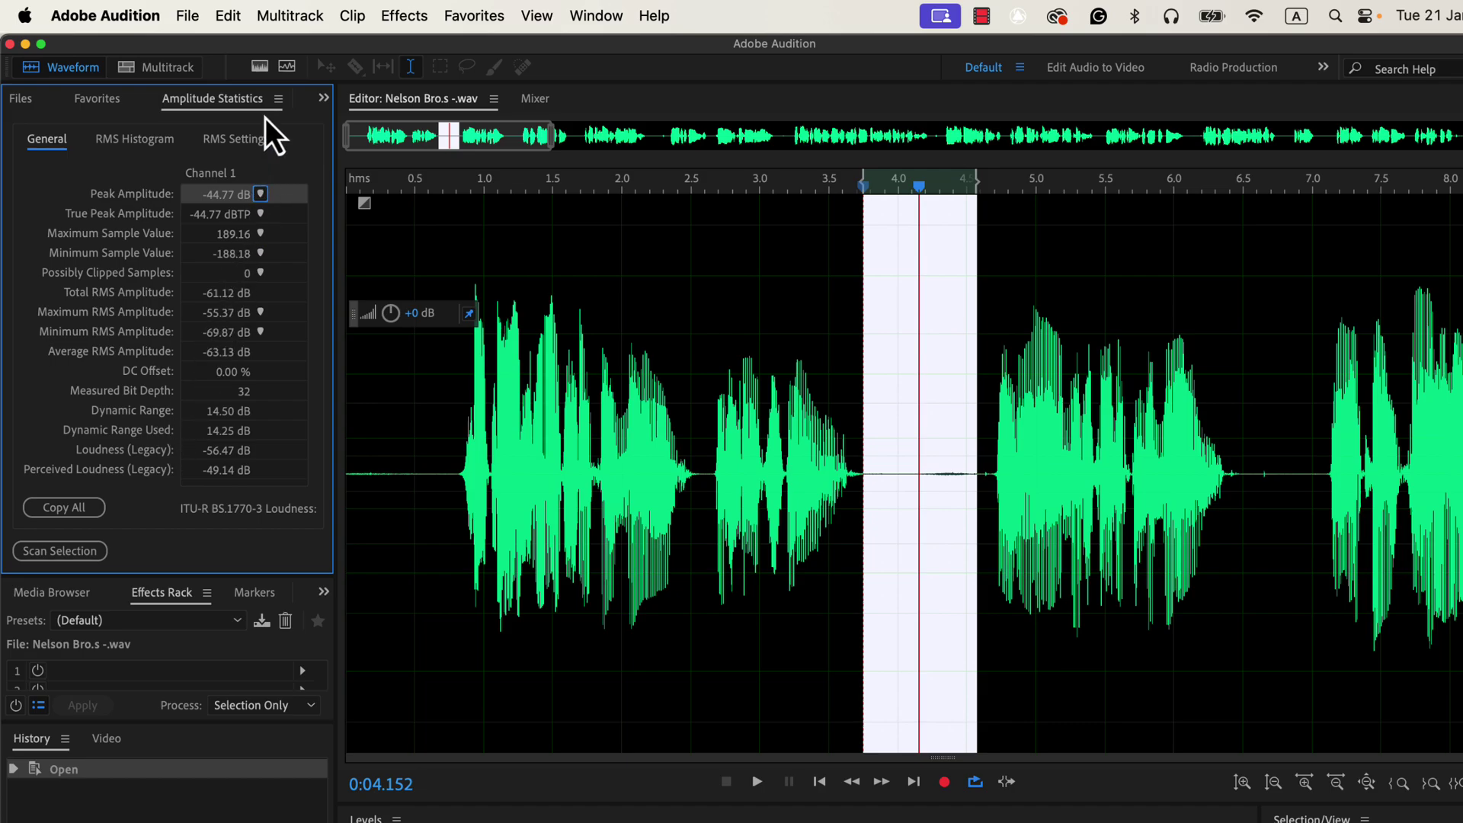
- Turn on the spectral frequency display below the waveform and clear the selection
click(260, 67)
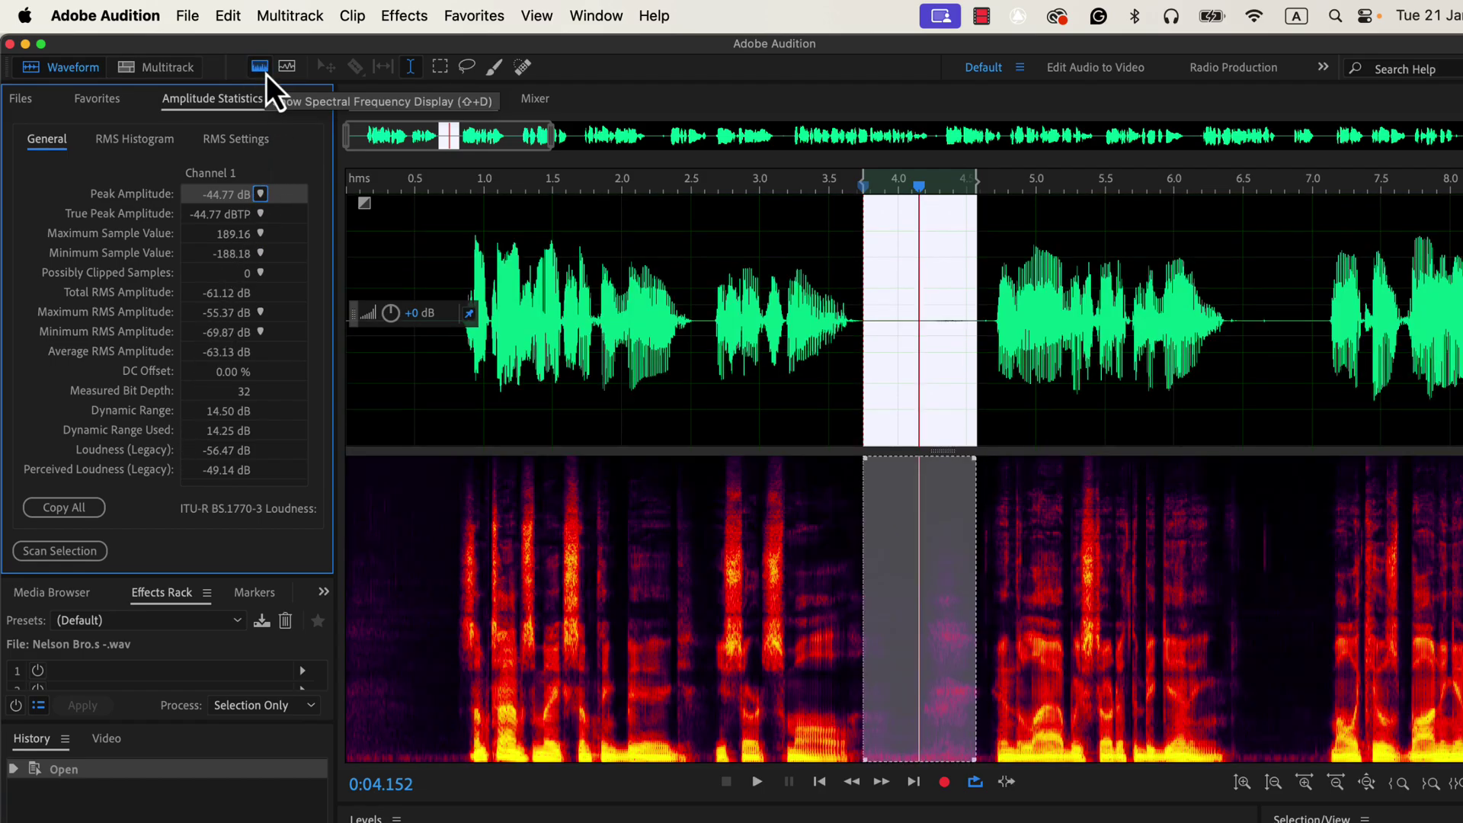
click(466, 355)
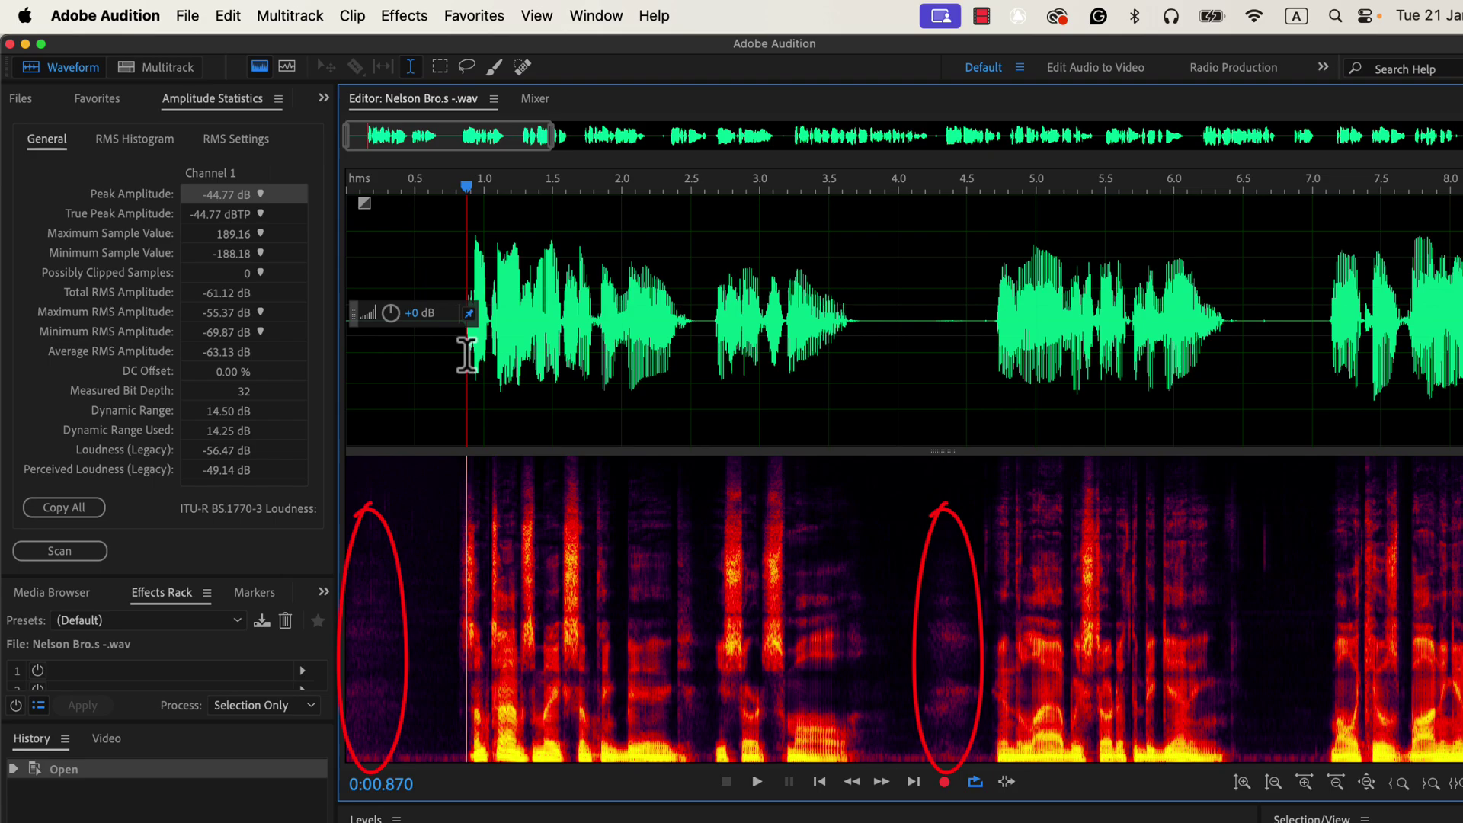
- Bring Chapter 1 new.wav back into the editor and clear its selection
click(25, 96)
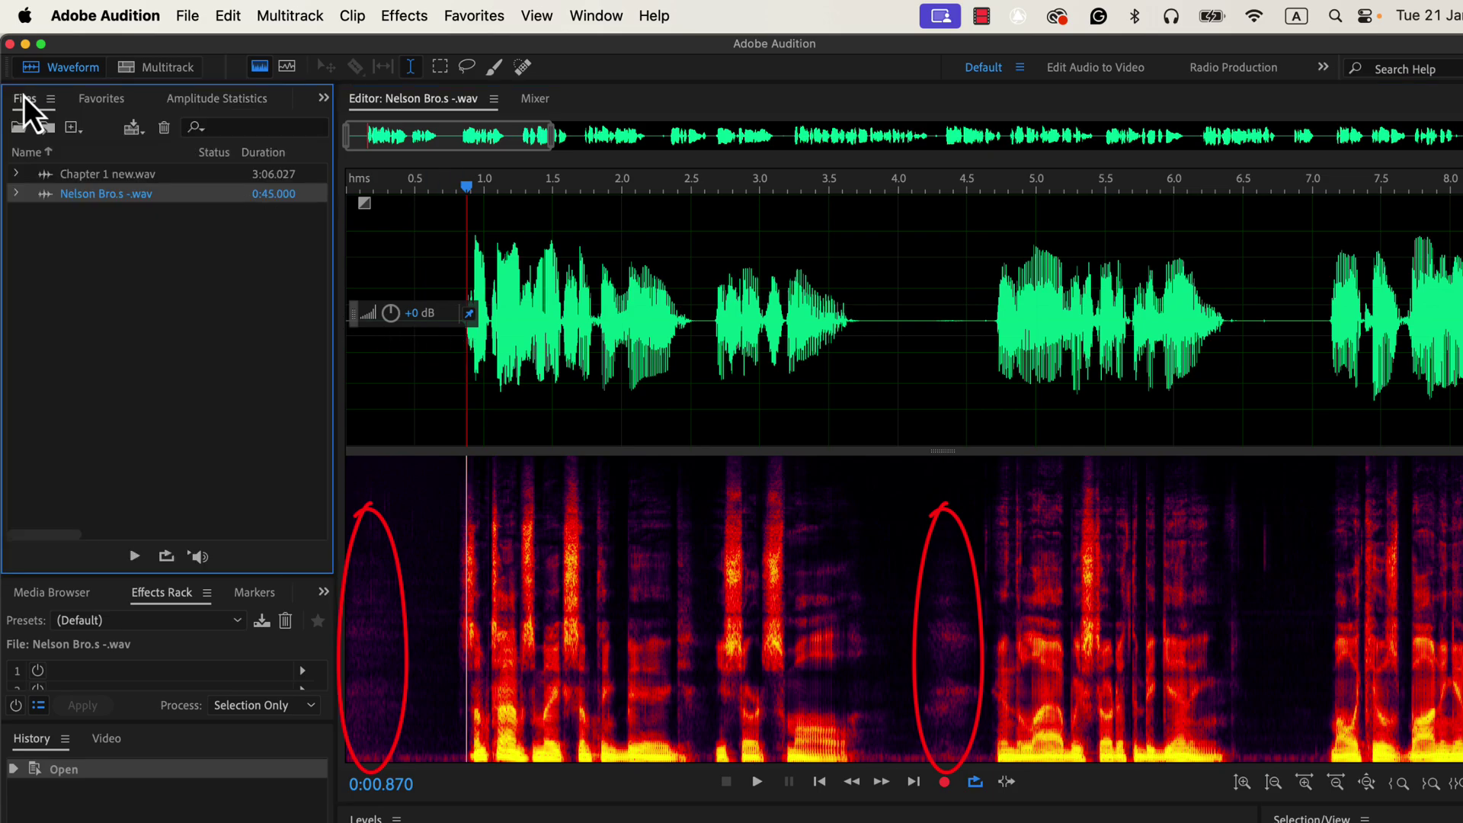
double_click(119, 175)
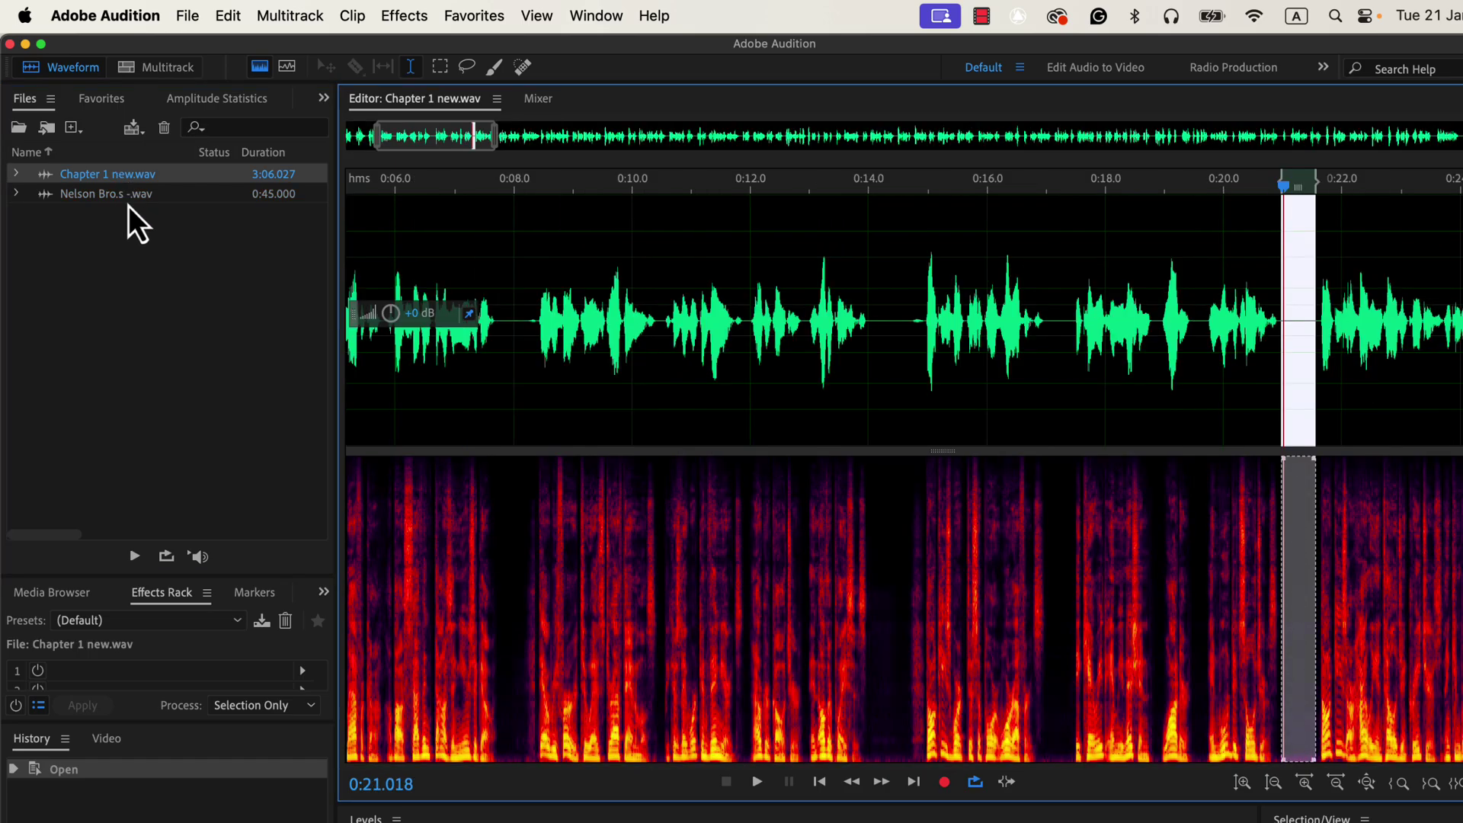
click(562, 386)
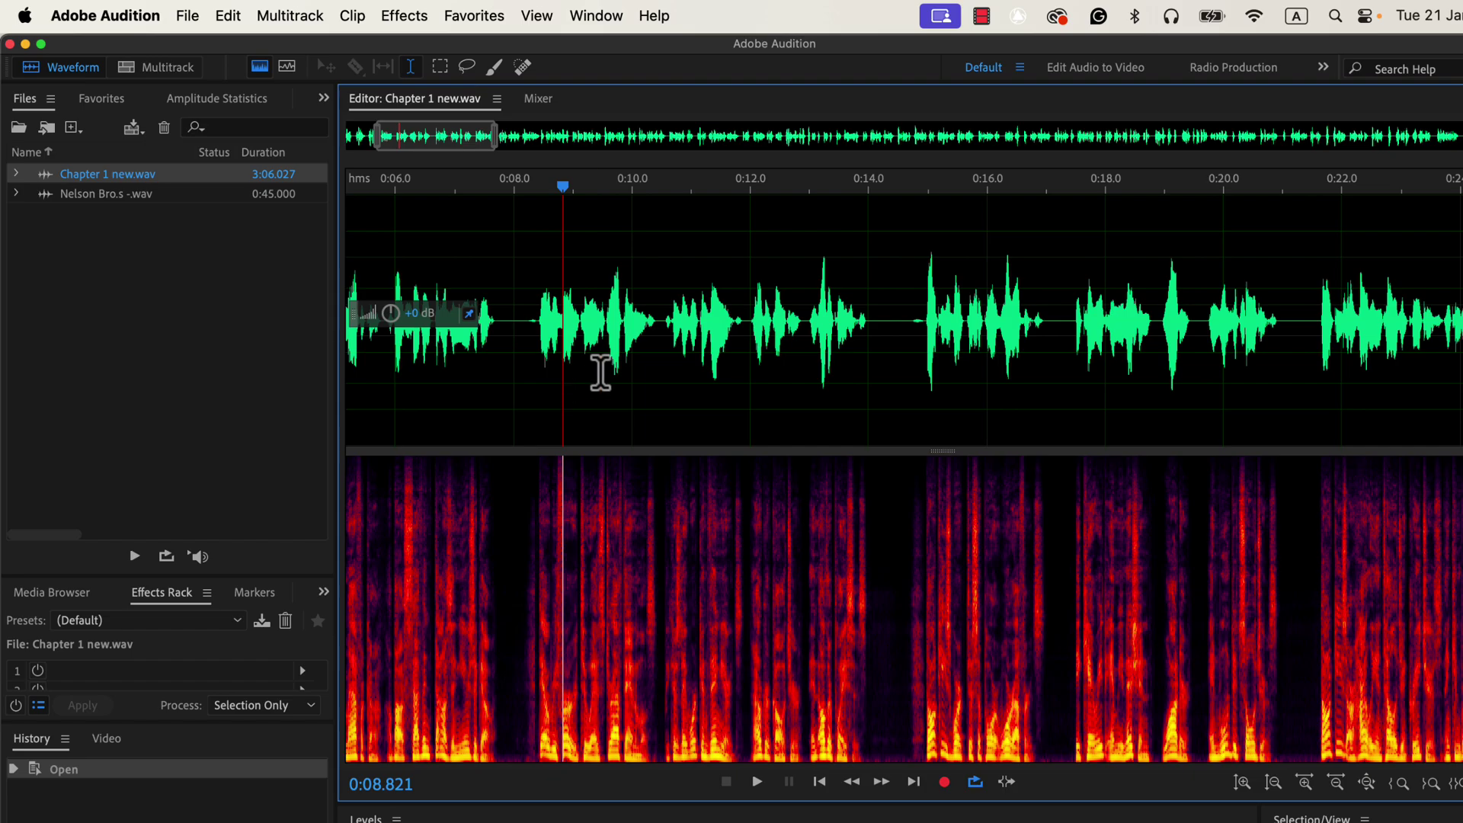
- Zoom and pan the waveform so roughly 0:10 to 0:16 fills the view
scroll(600, 369, up, 5)
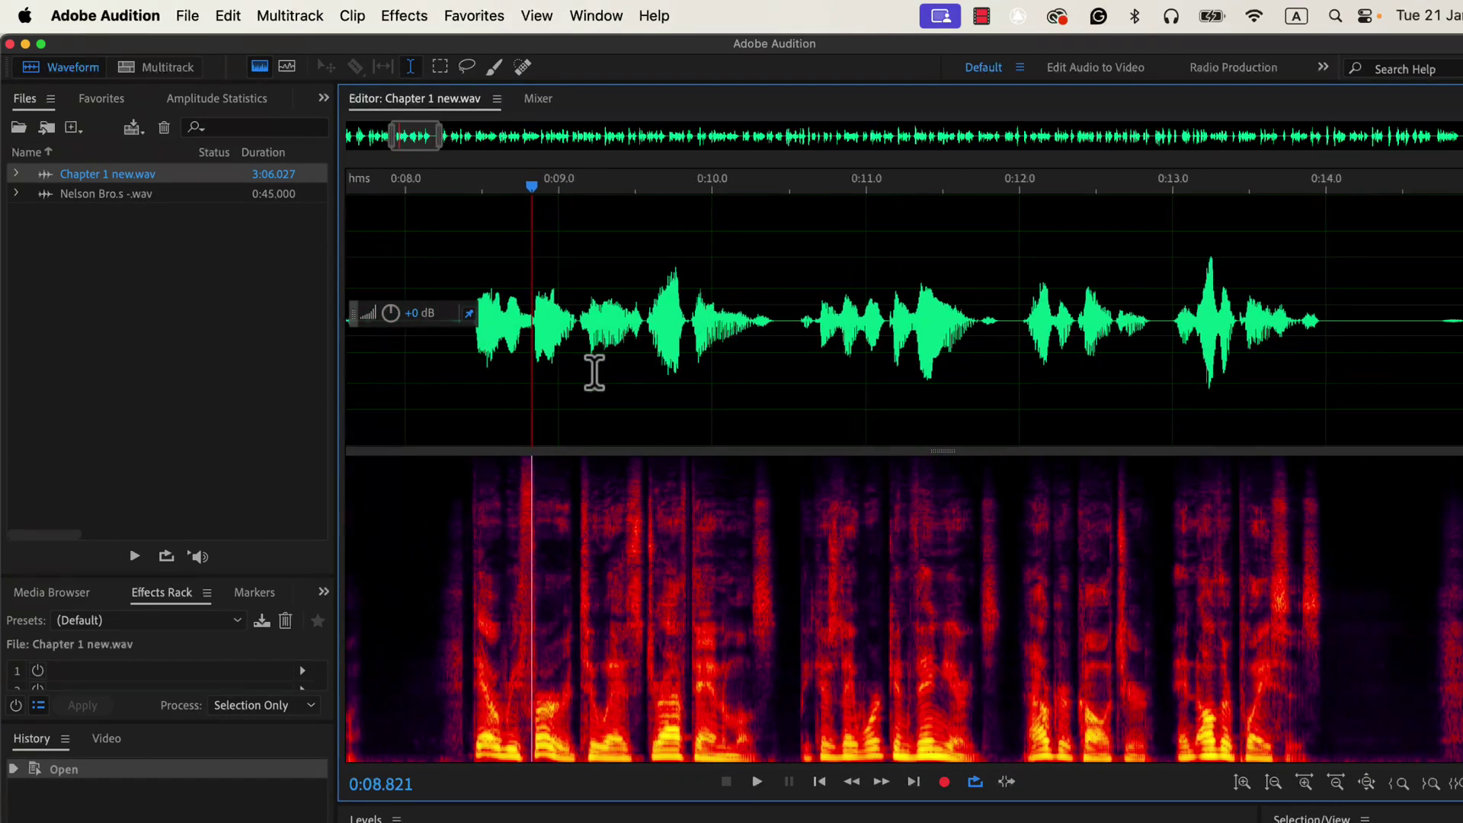
scroll(595, 373, left, 5)
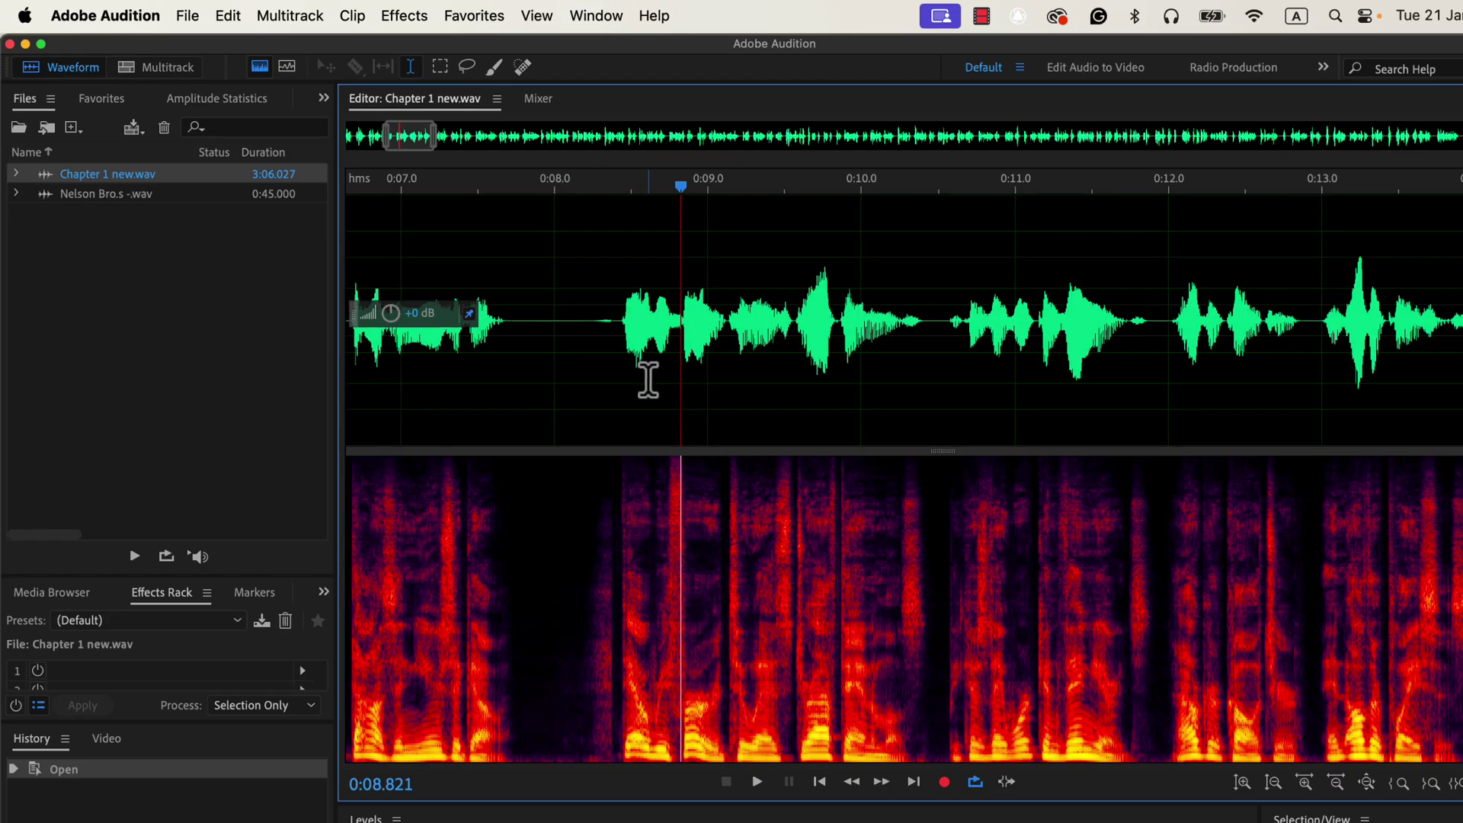
scroll(648, 379, right, 10)
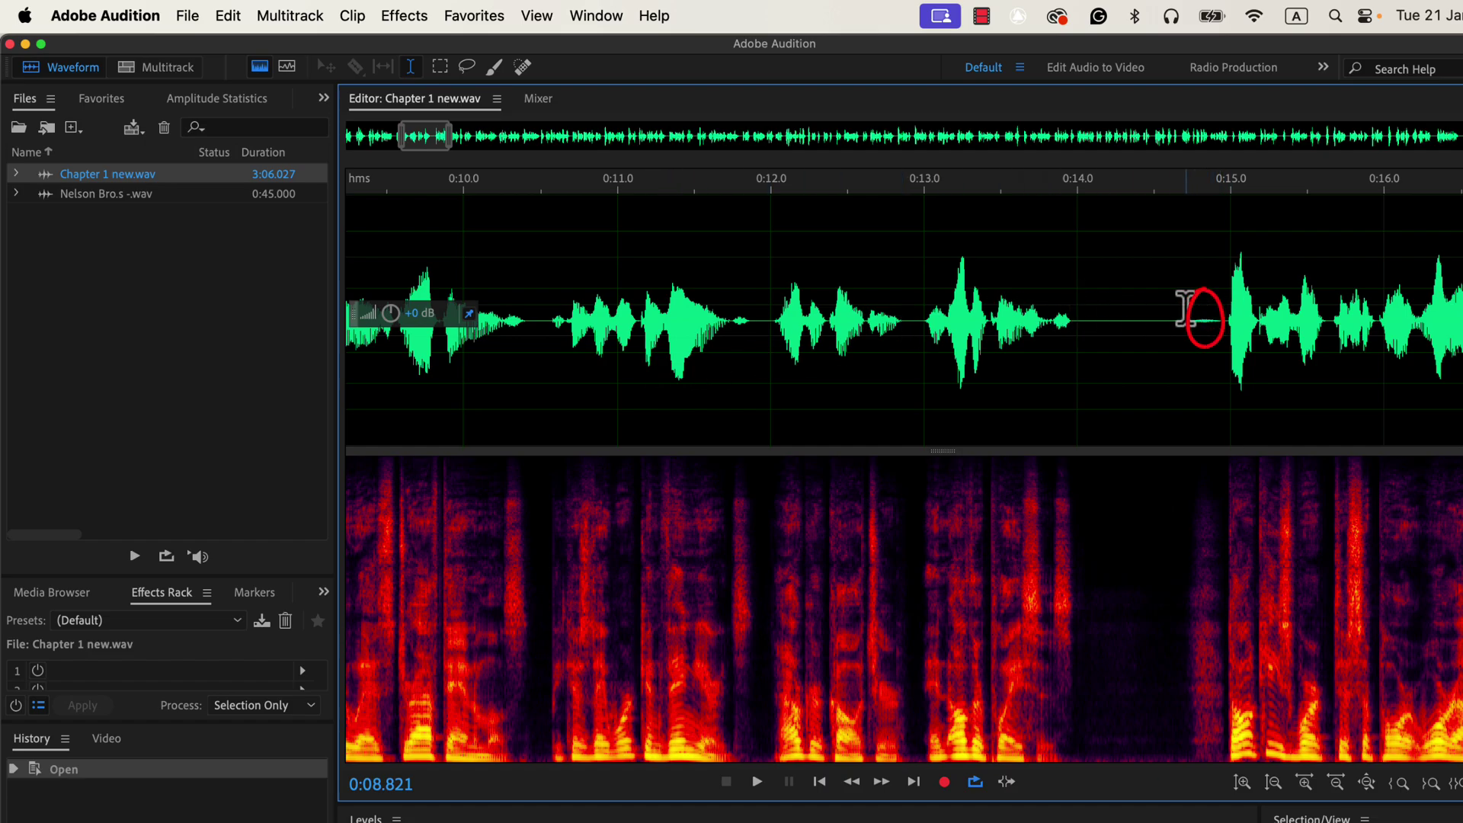
- Select the 0:14.135–0:14.952 pause and loop its room tone, then stop playback
drag(1184, 318, 1212, 320)
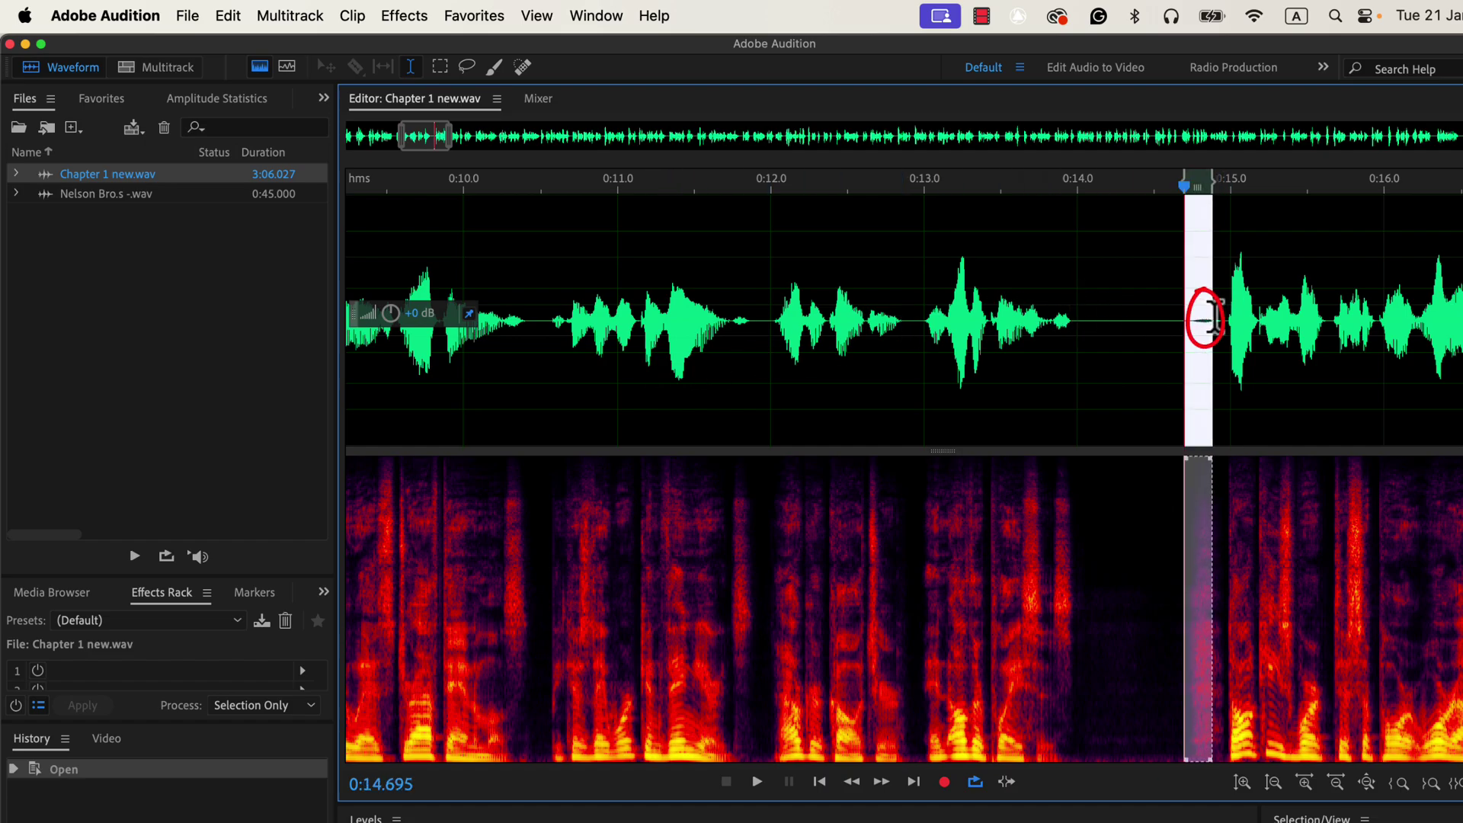
click(1053, 381)
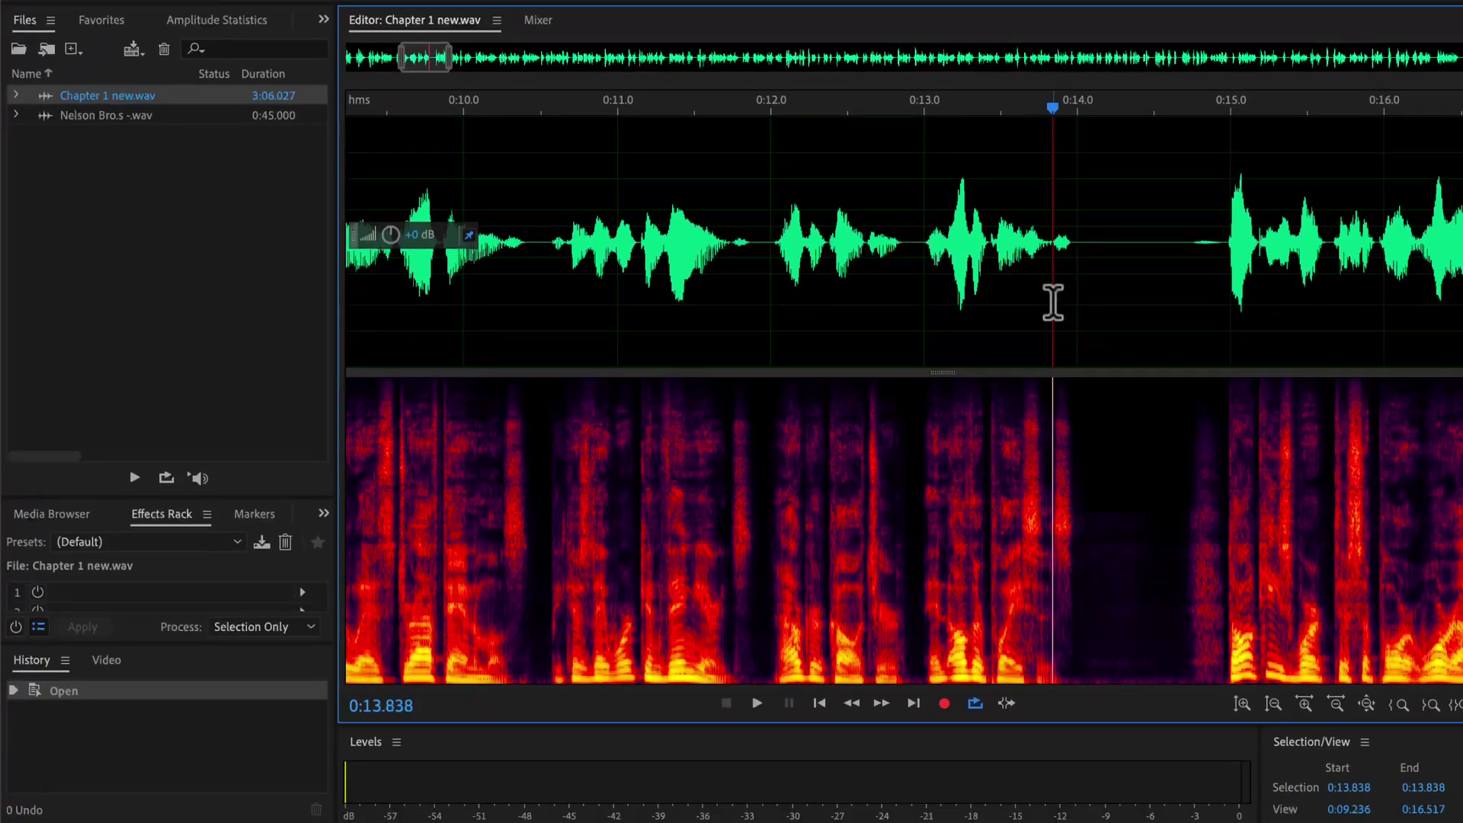
drag(1091, 229, 1228, 231)
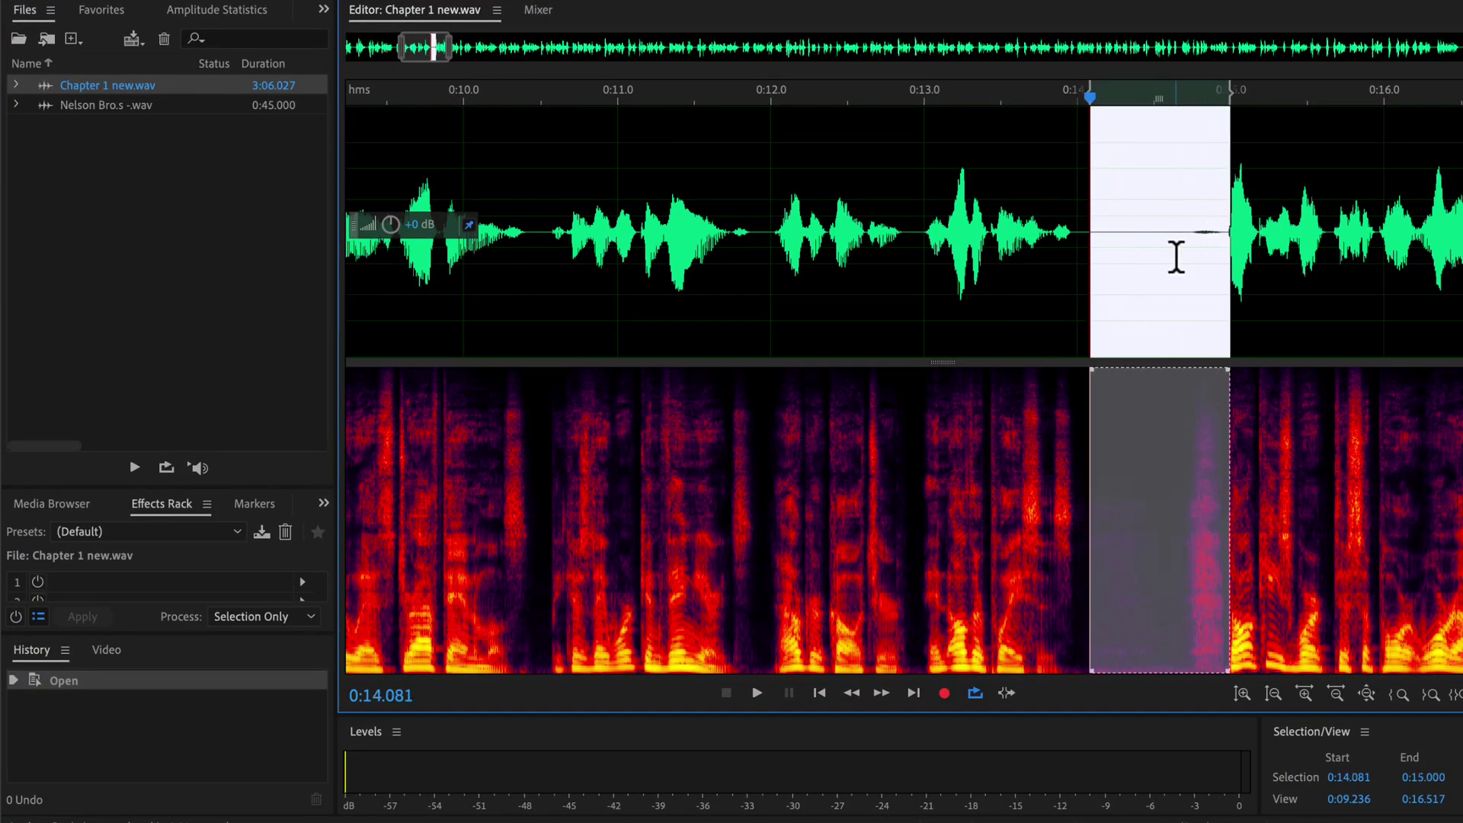
key(space)
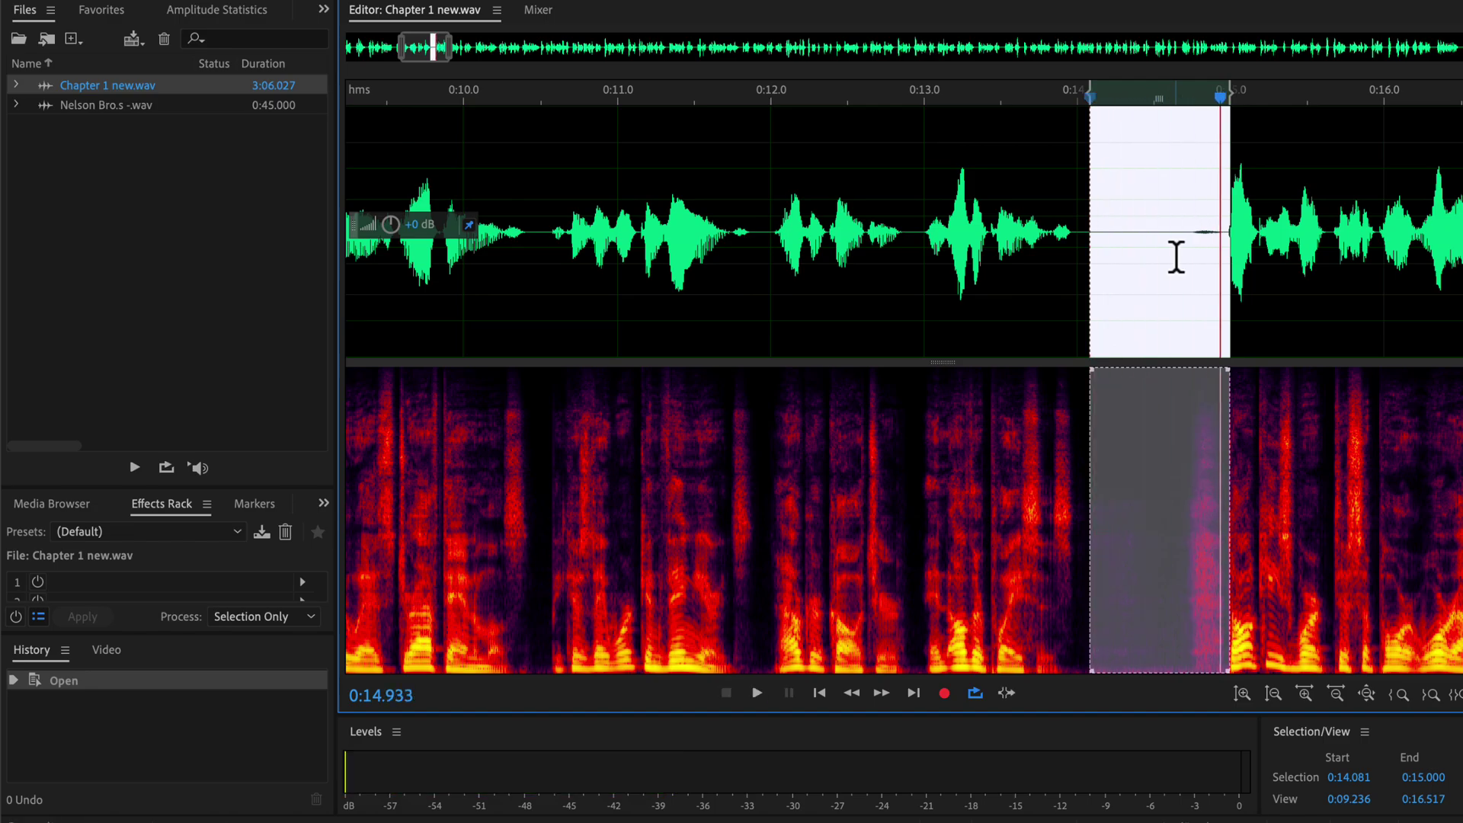
click(1196, 245)
drag(1097, 229, 1223, 234)
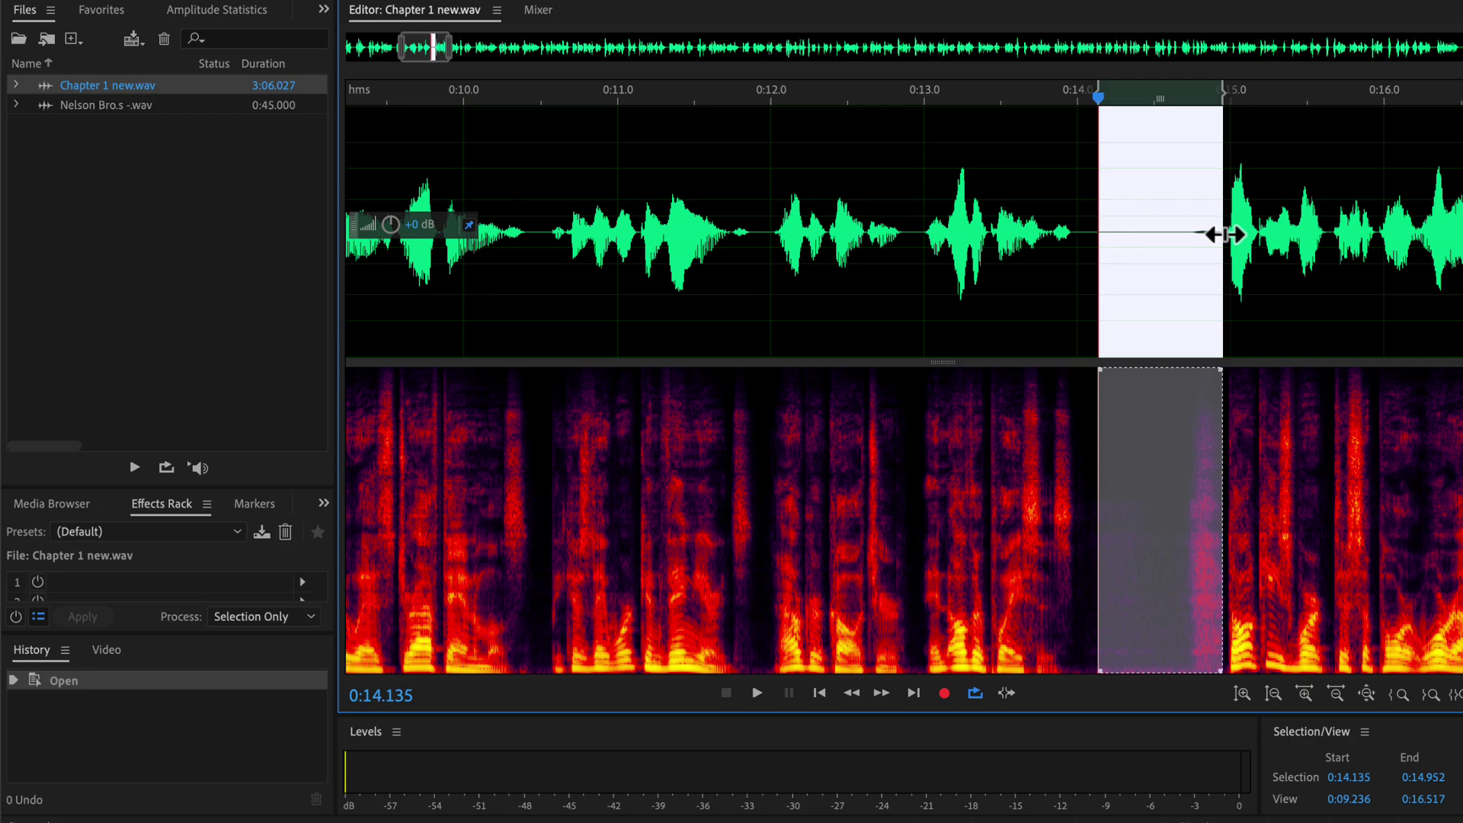
key(space)
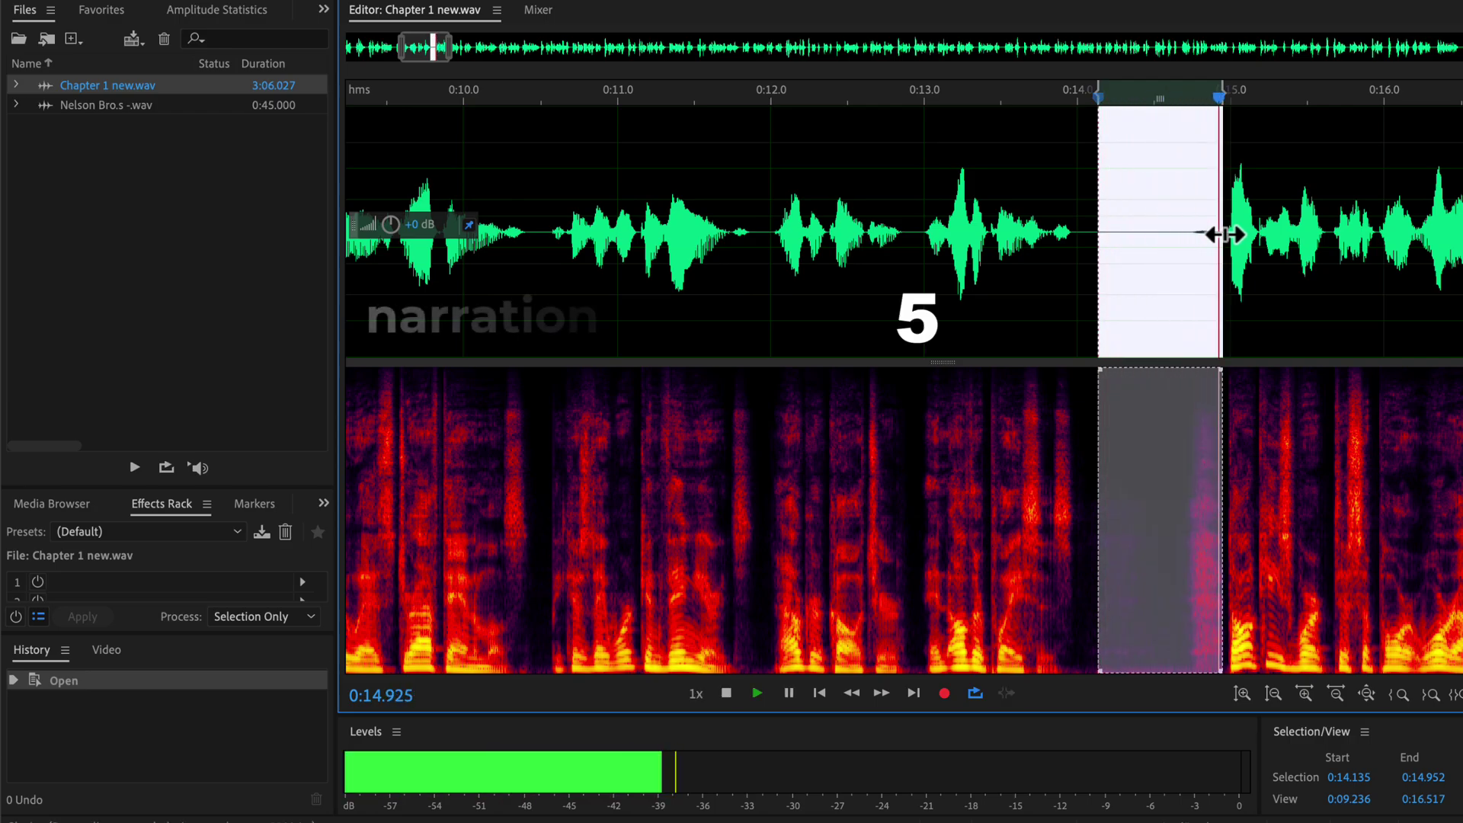
key(space)
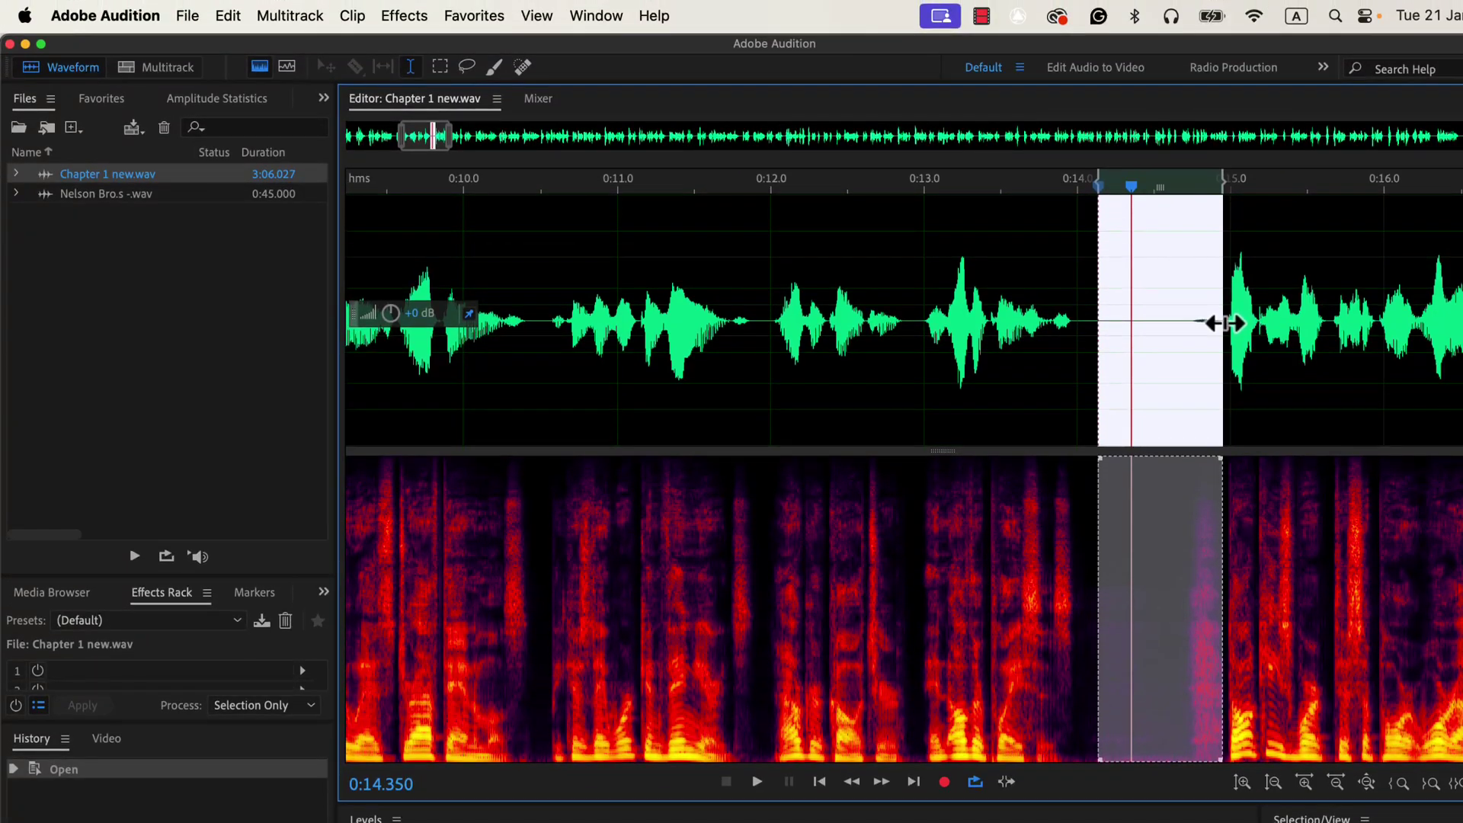
- Apply Effects > Silence to the selected pause and play part of the silenced gap
click(396, 17)
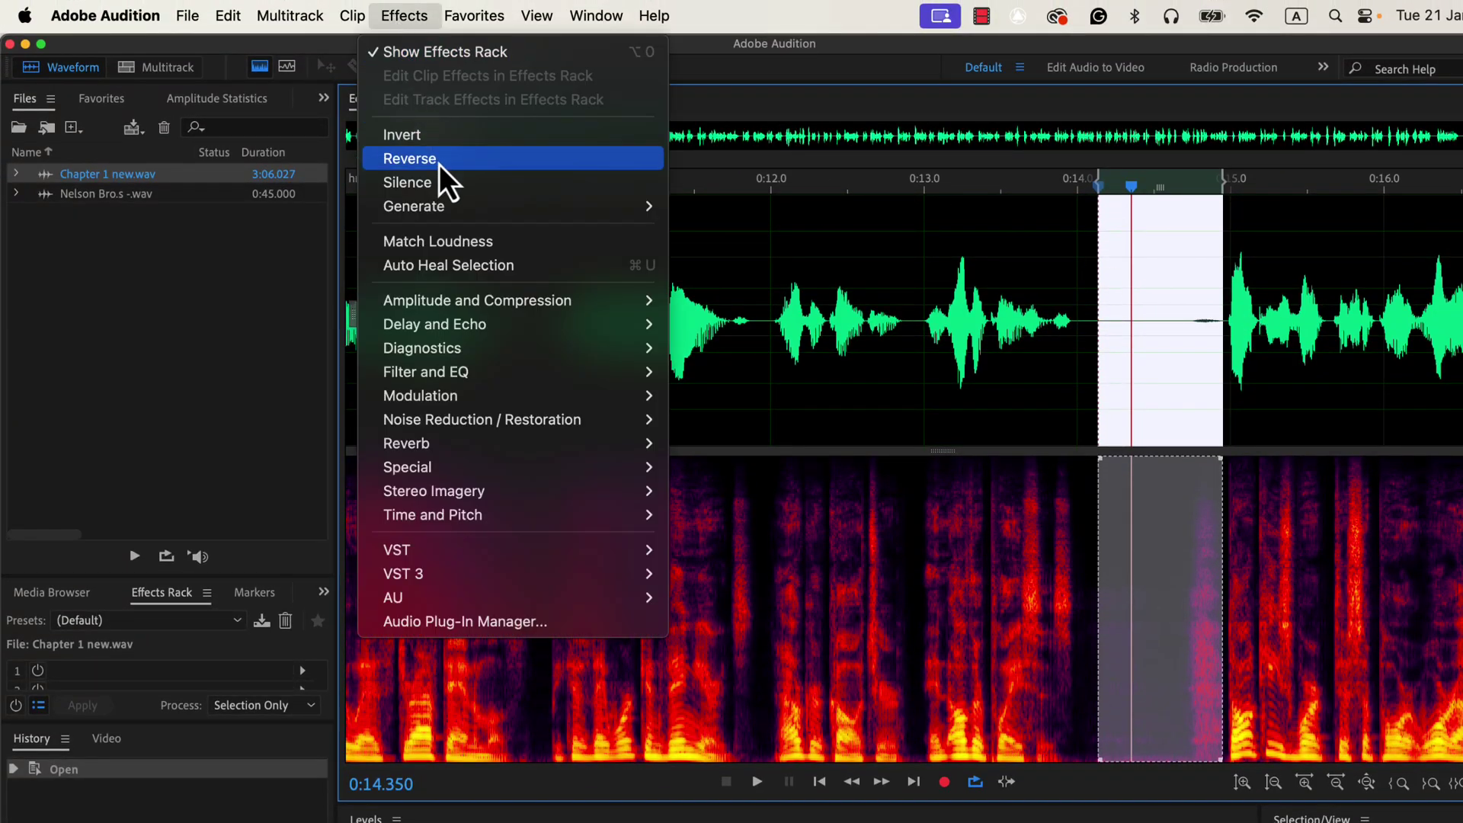
click(447, 186)
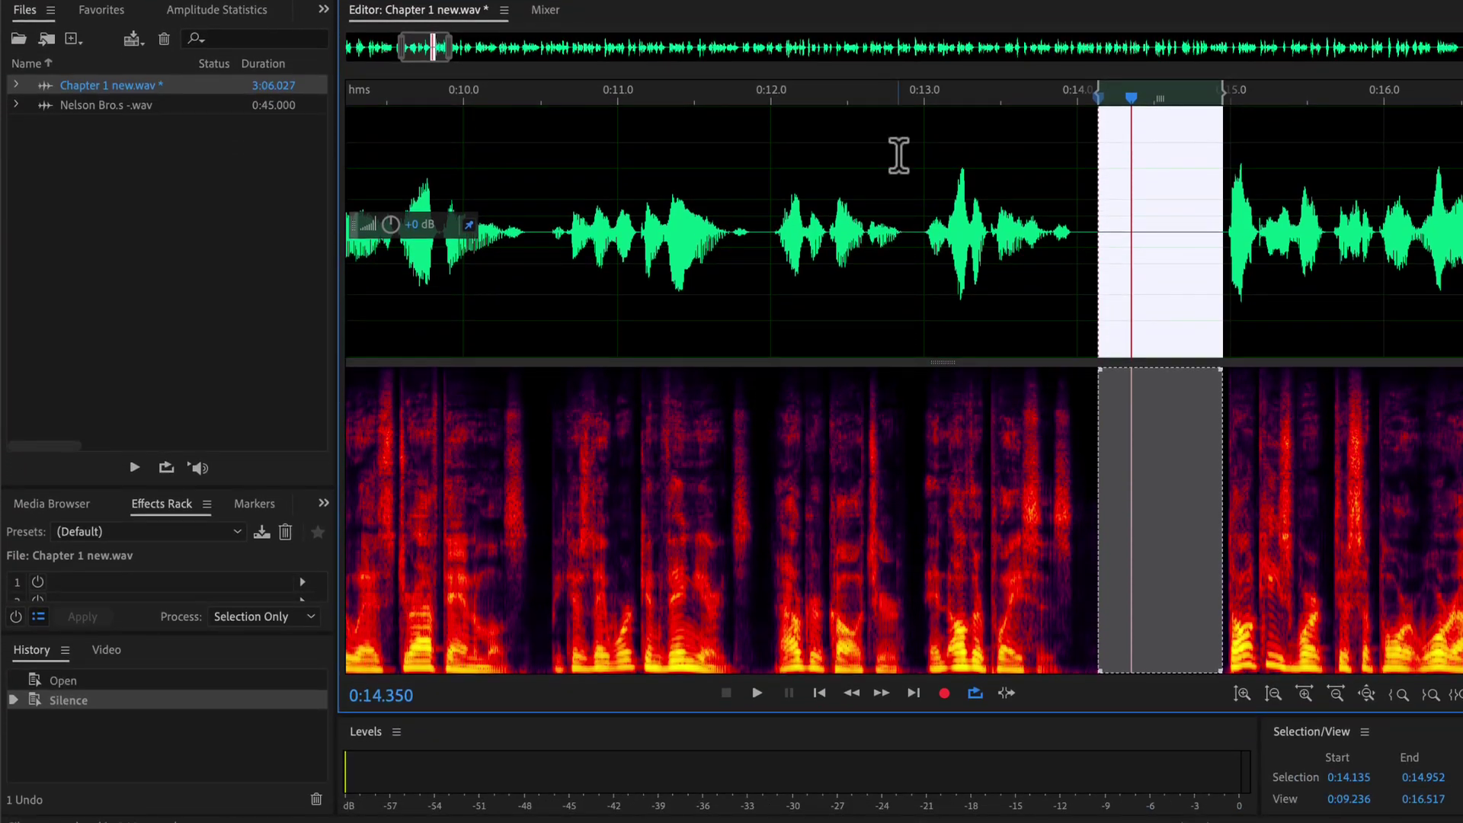
click(1076, 166)
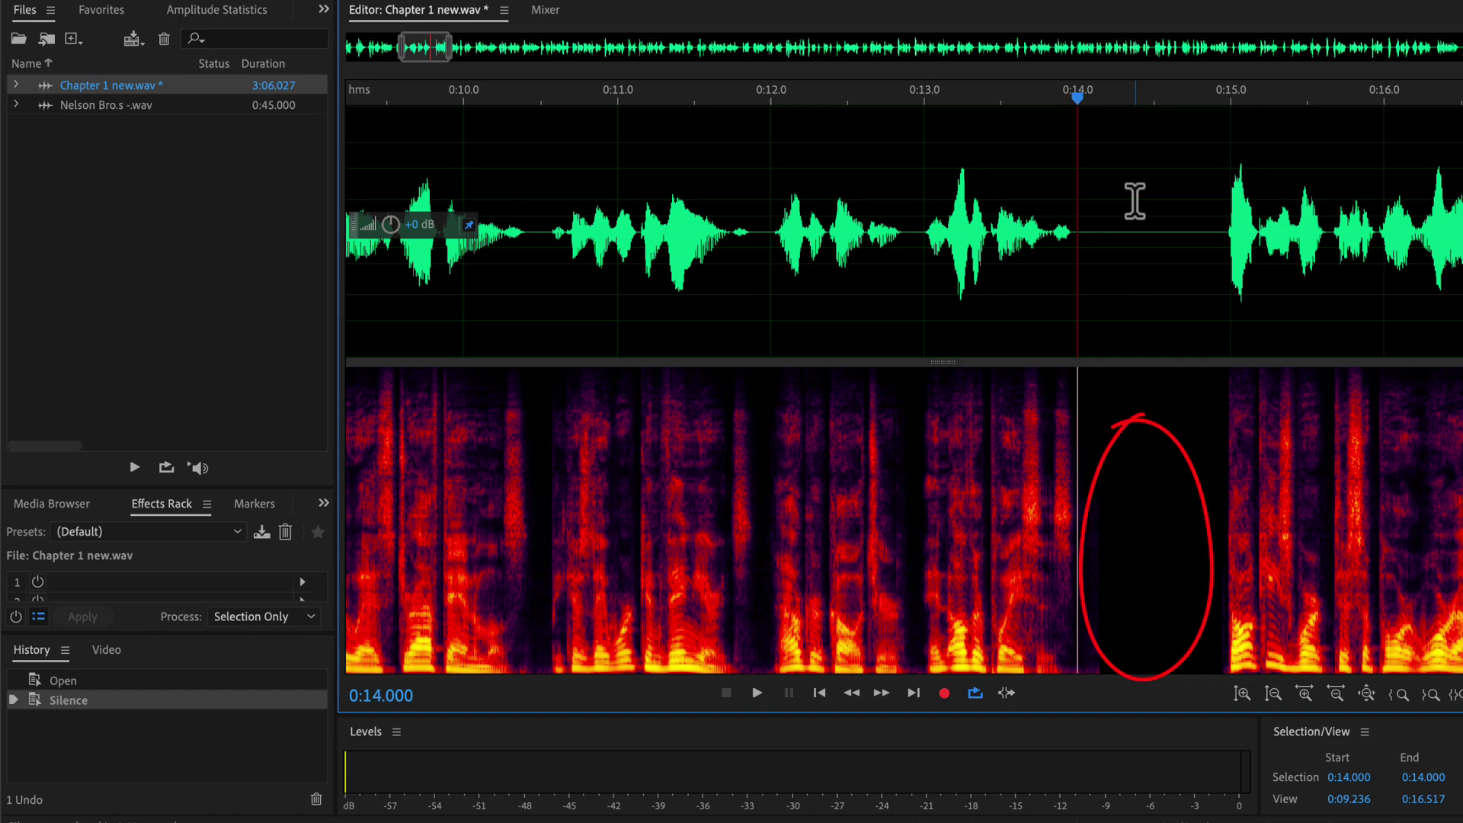
drag(1123, 204, 1217, 217)
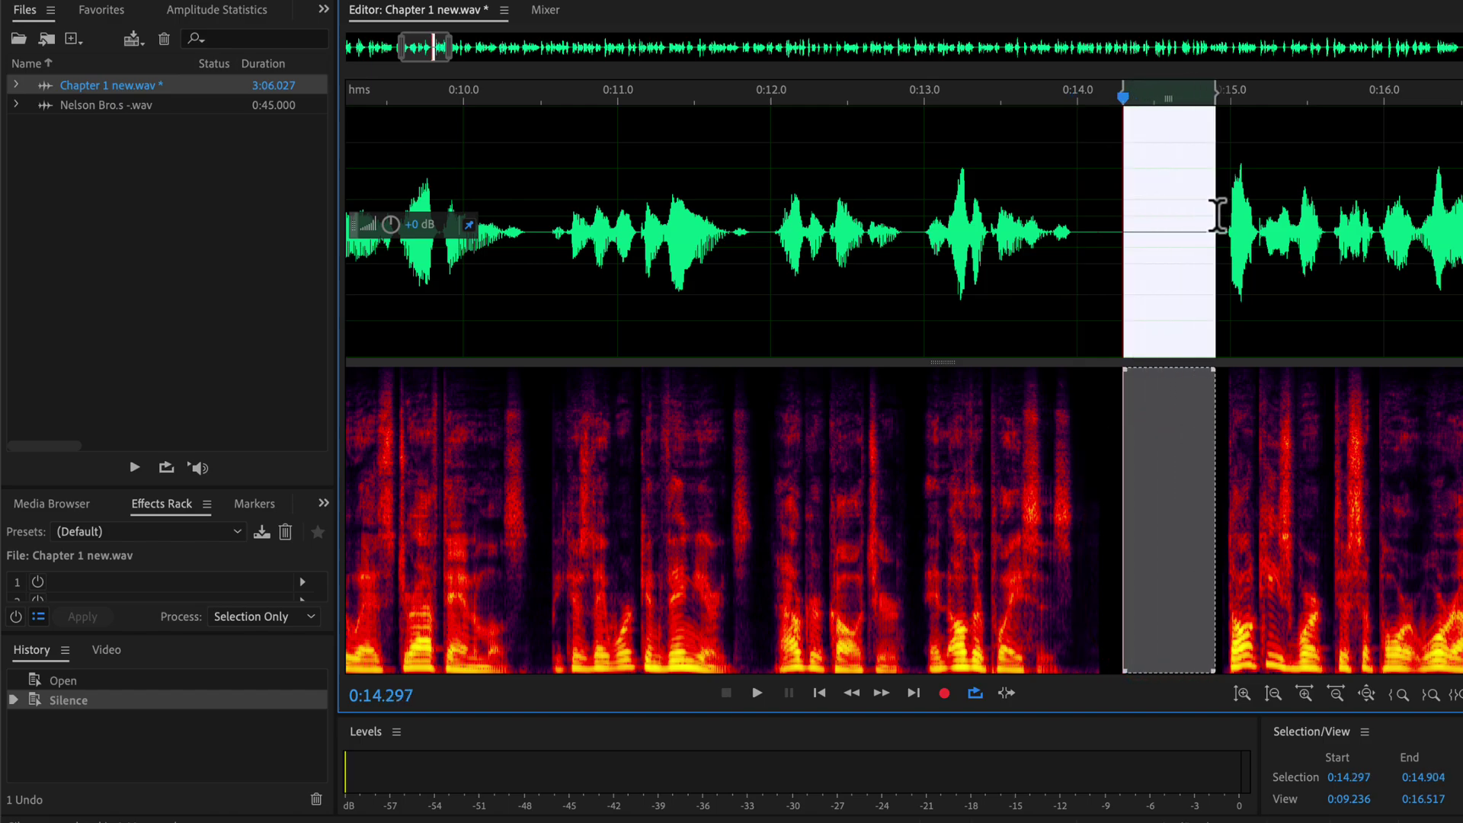
key(space)
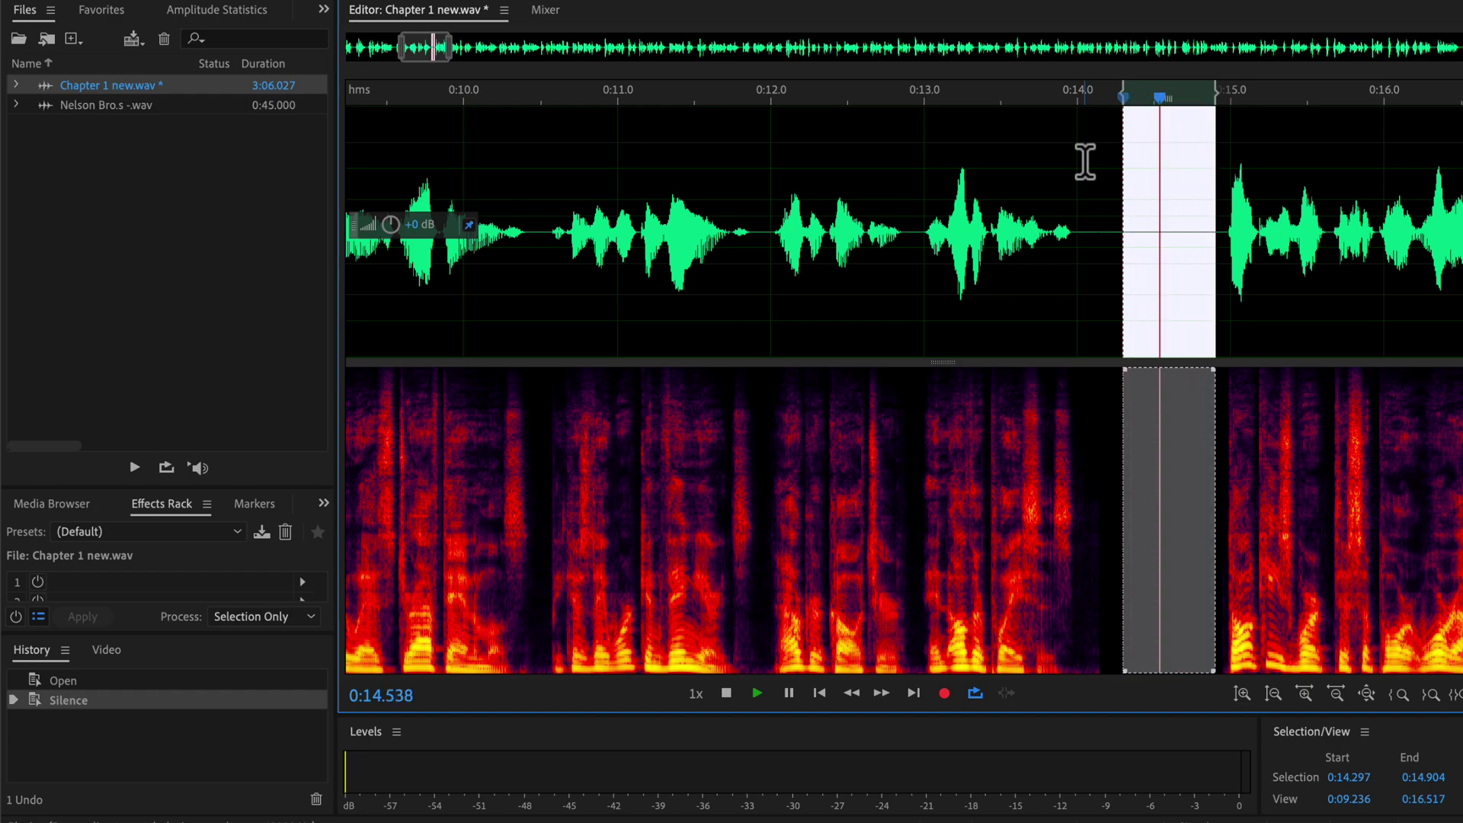
key(space)
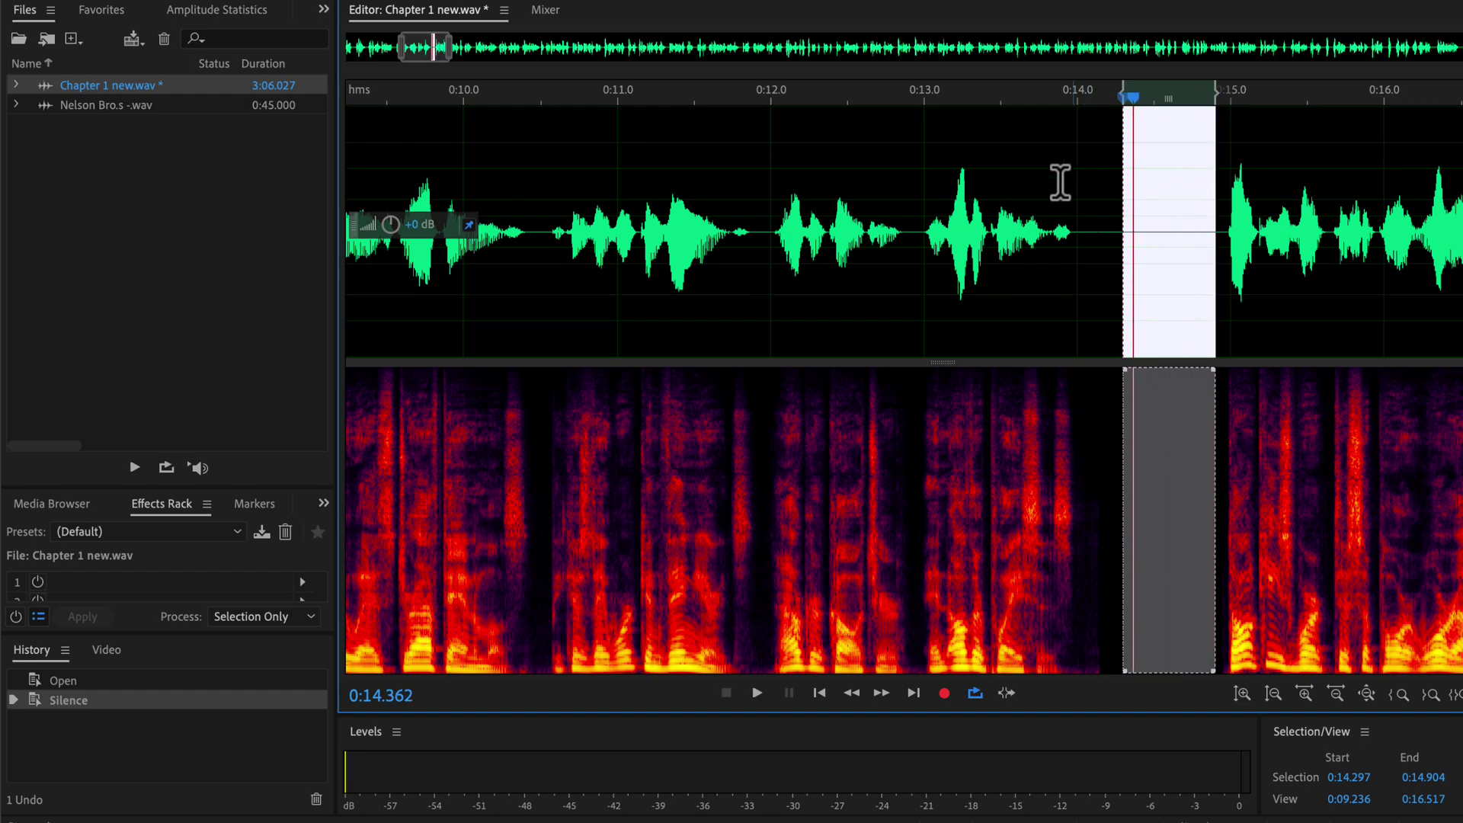
- Set the Levels meter to a 120 dB range and loop the silenced selection
right_click(502, 761)
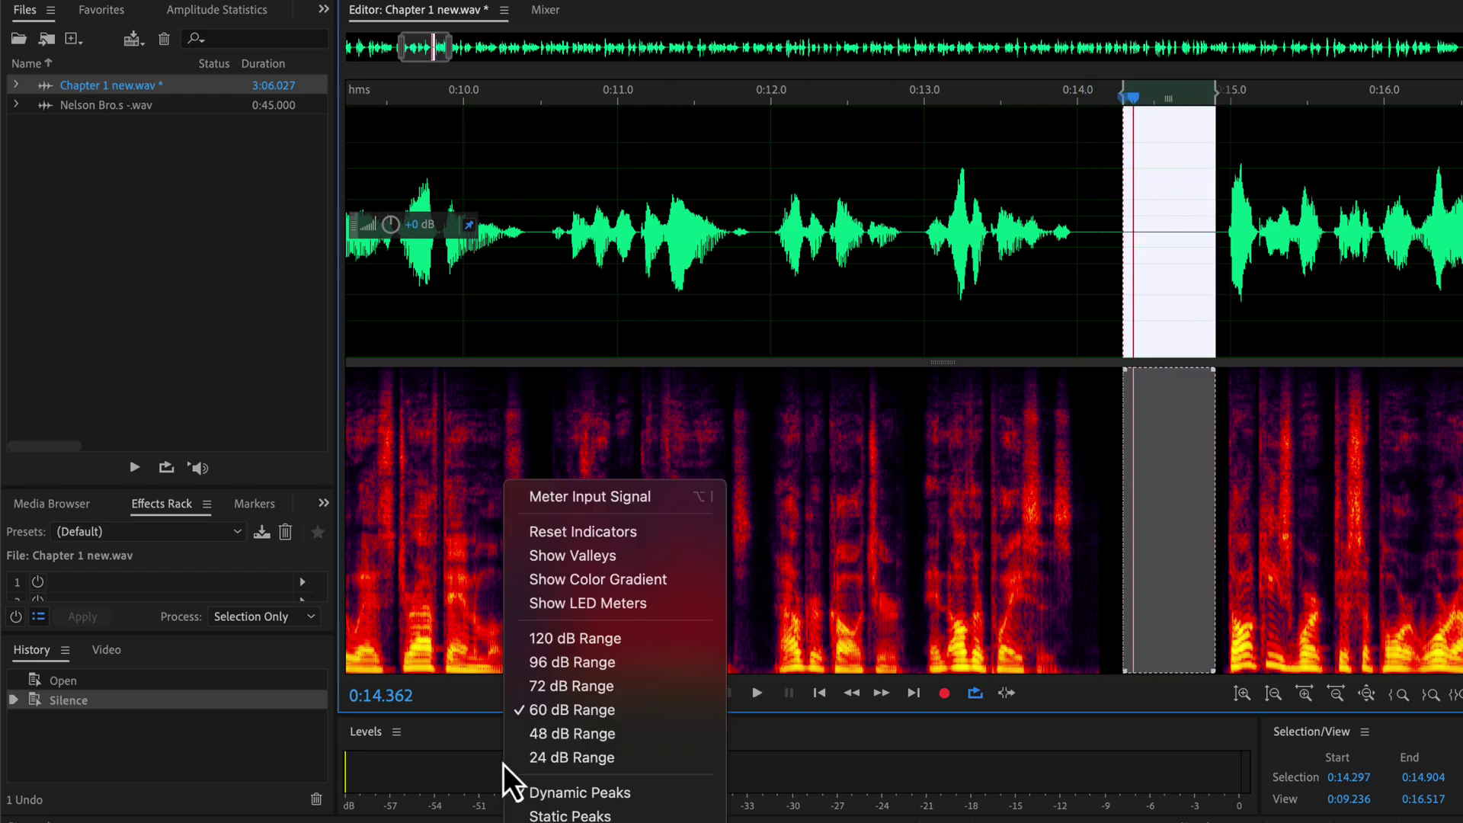
click(569, 648)
key(space)
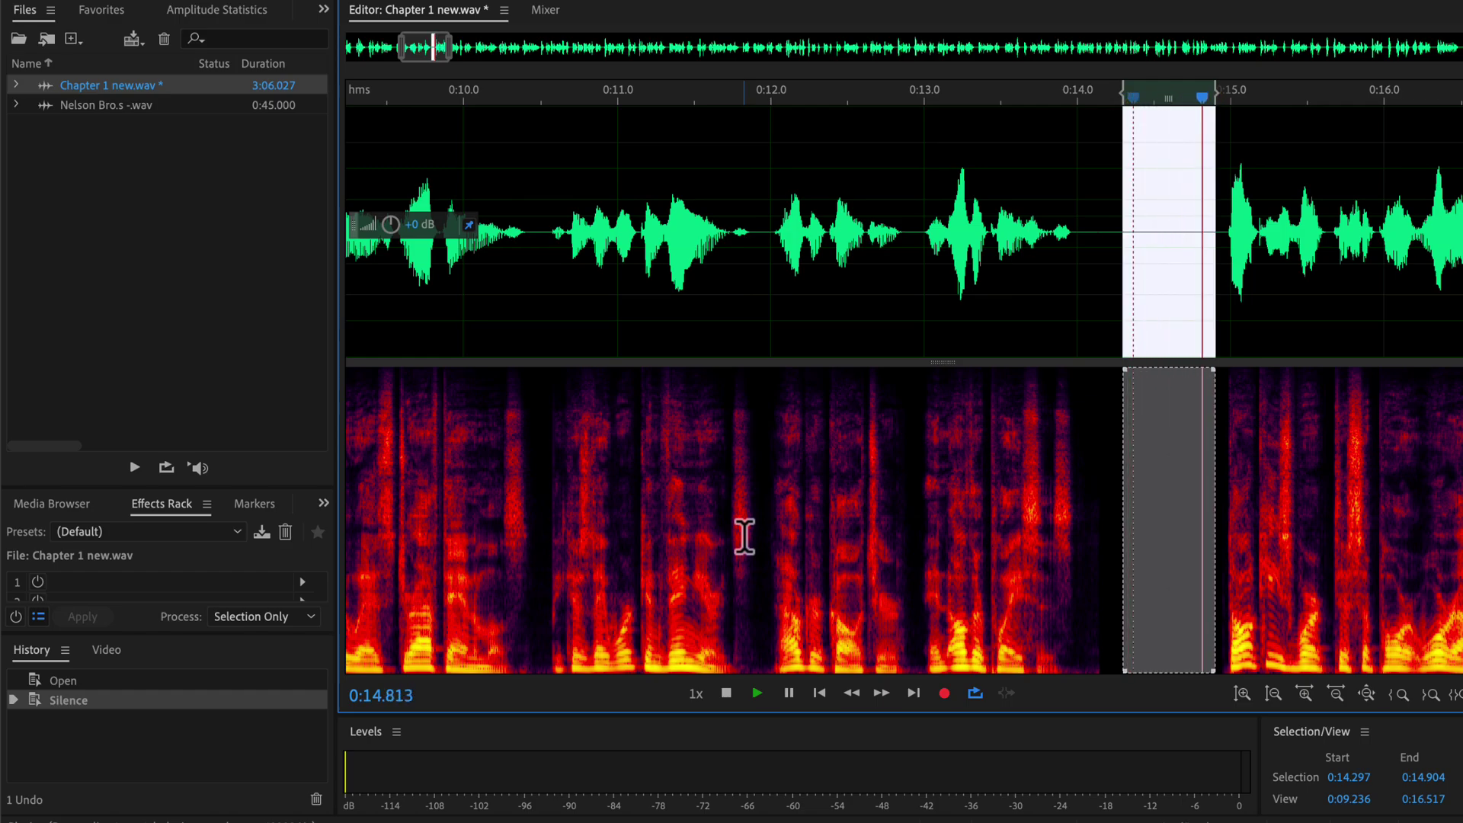
key(space)
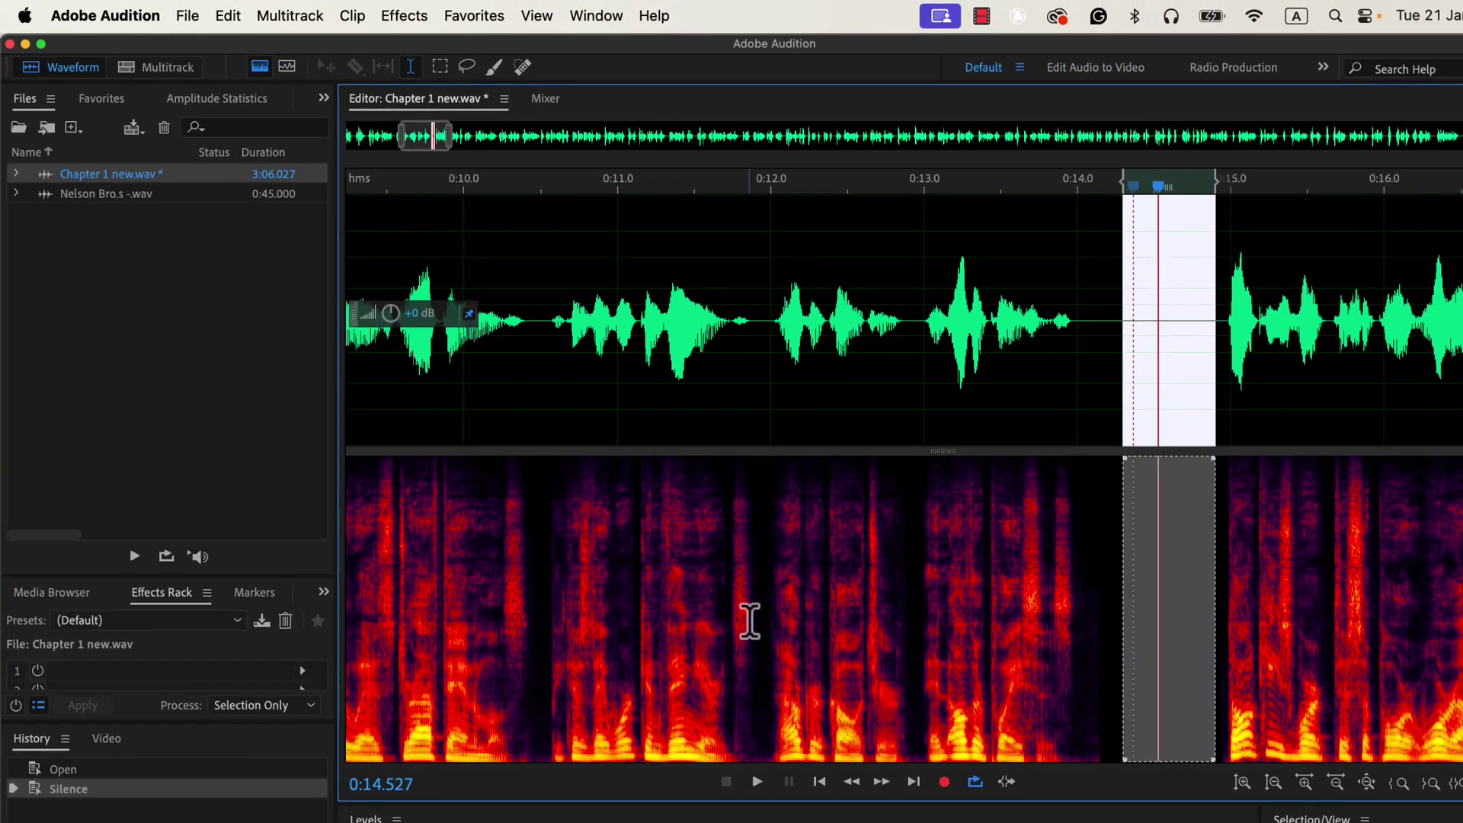
- Undo Silence, loop the restored room tone, and return the meter to 60 dB range
click(229, 16)
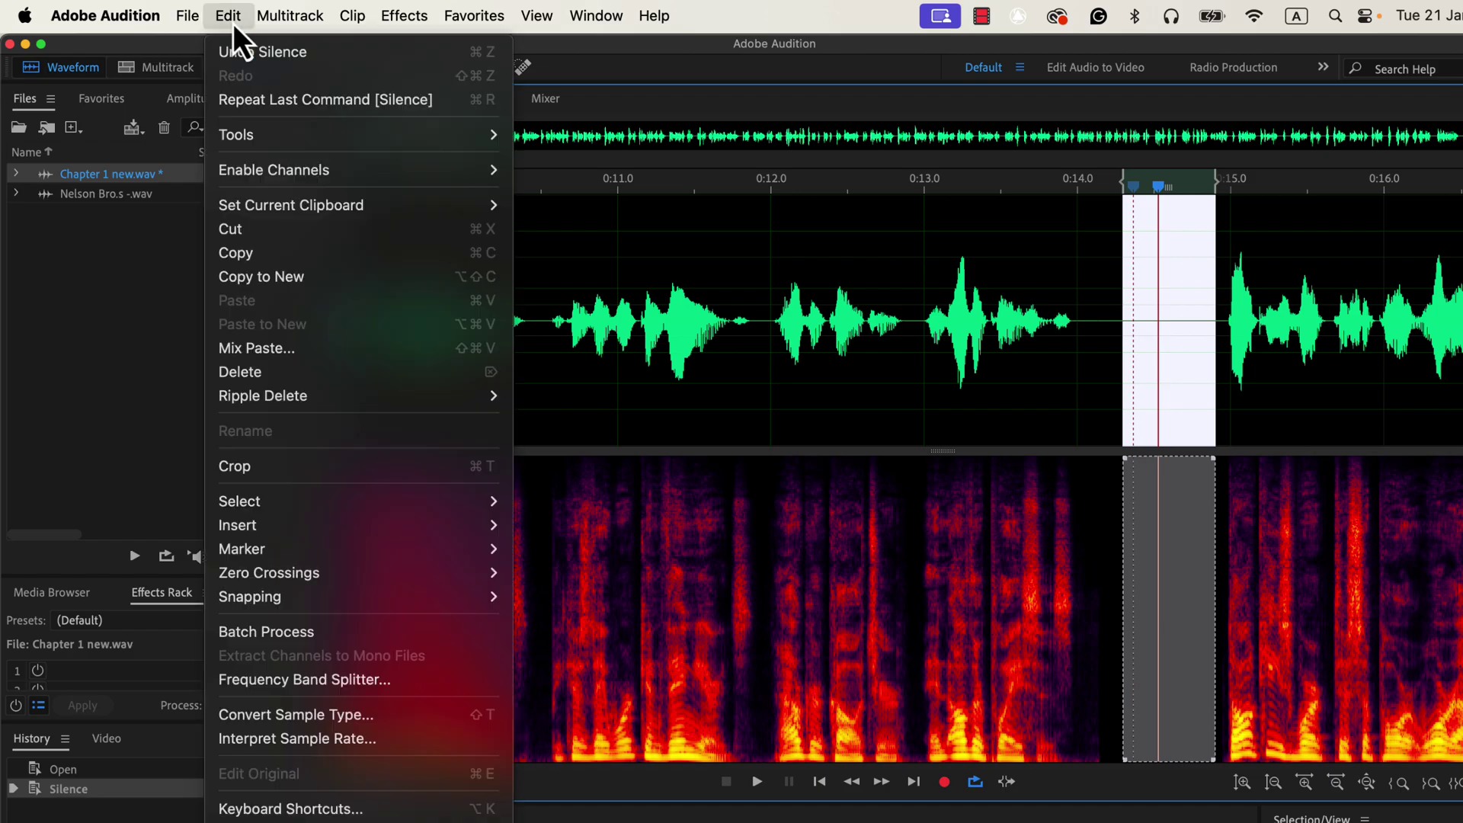
click(247, 50)
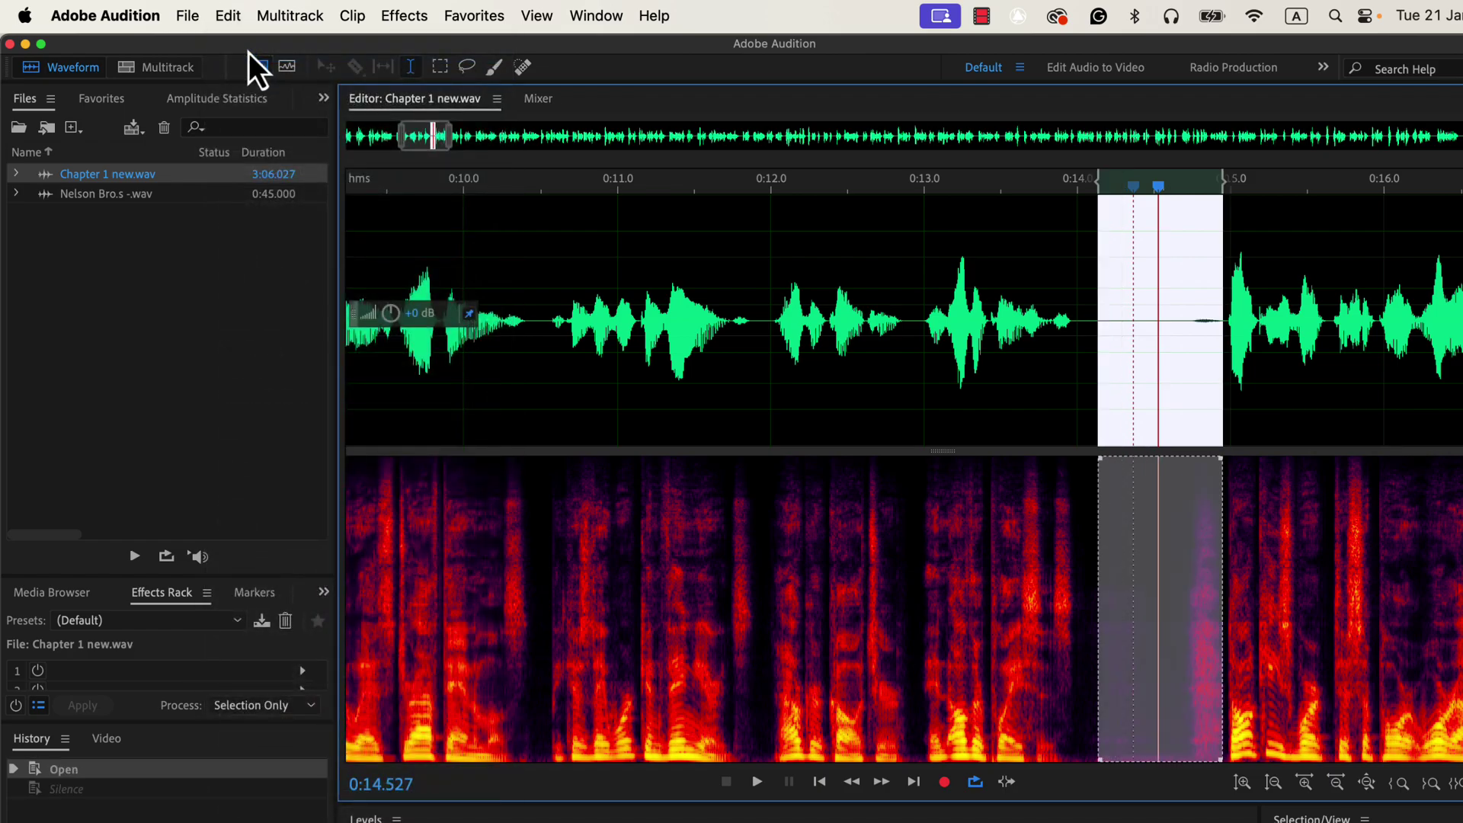
key(space)
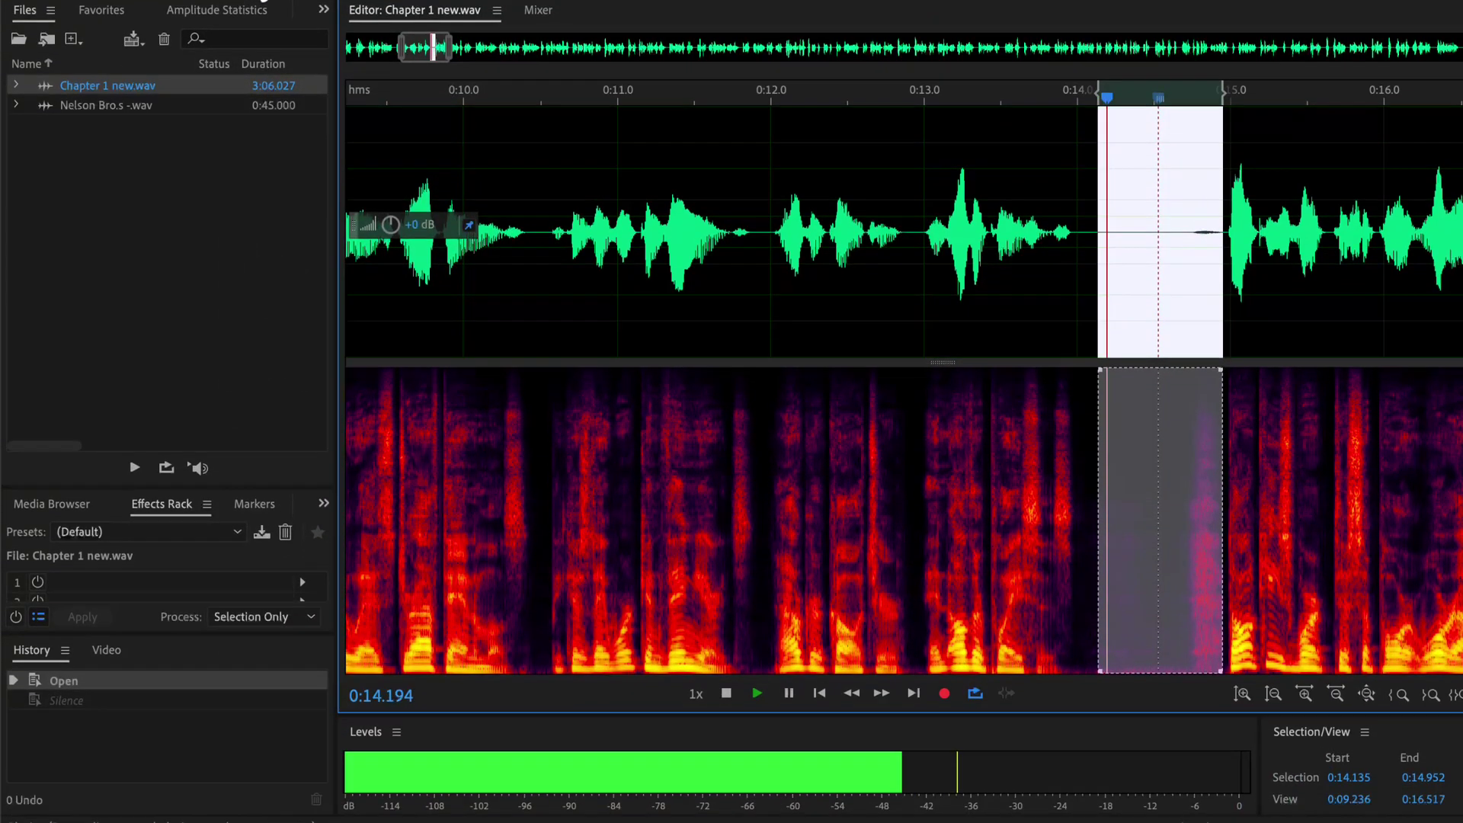
key(space)
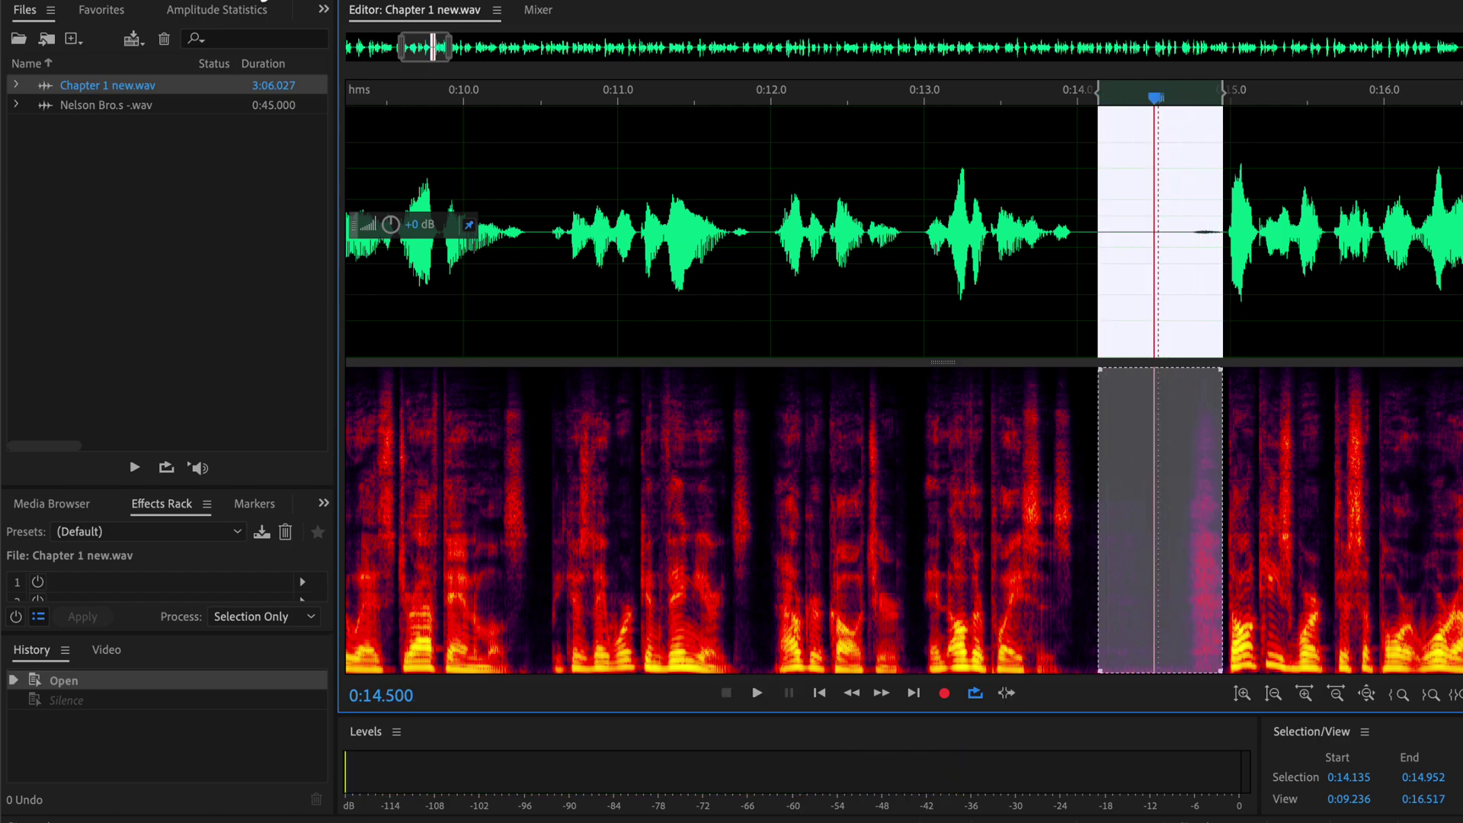
right_click(407, 775)
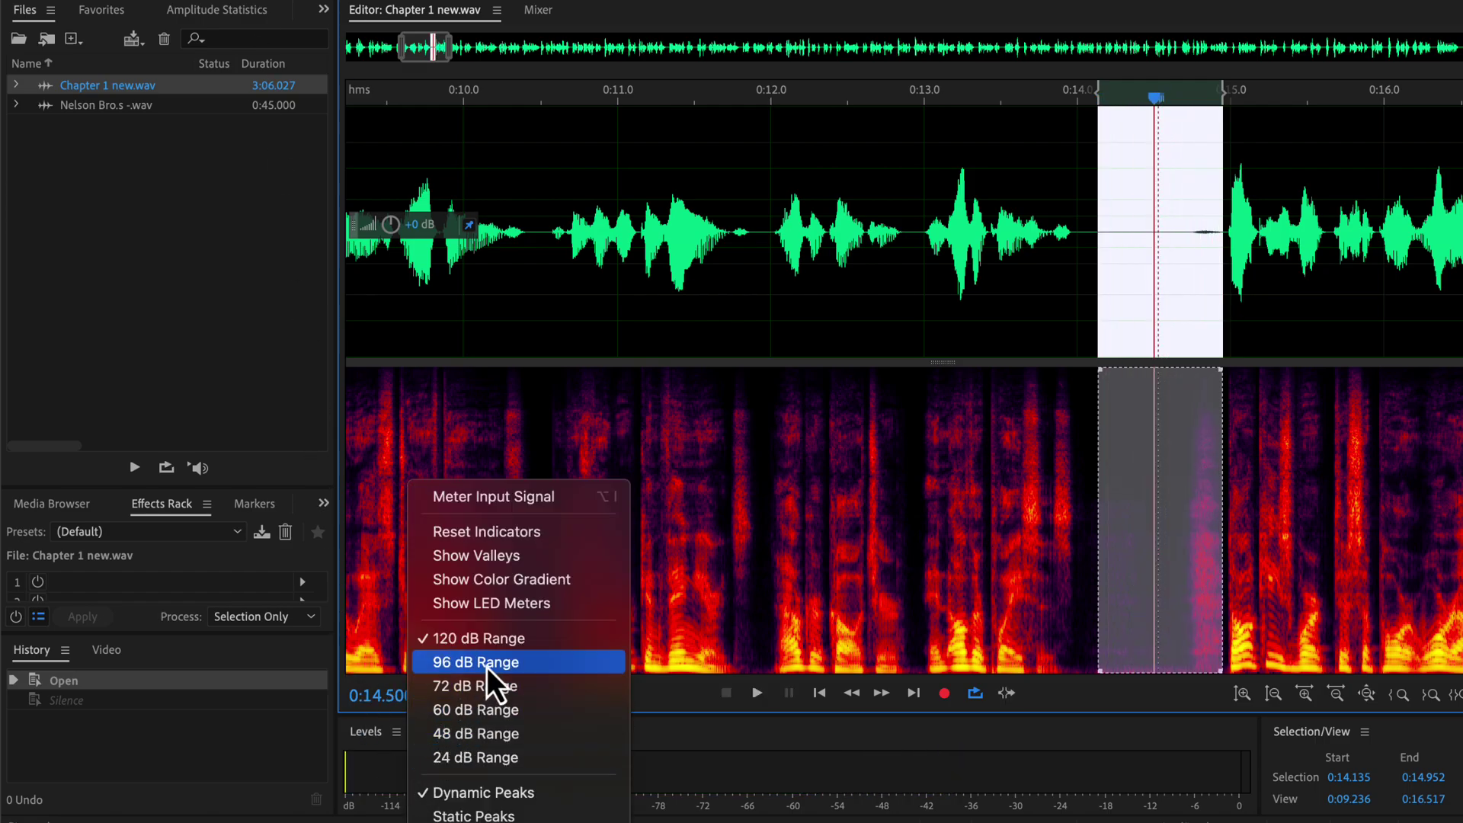
click(551, 713)
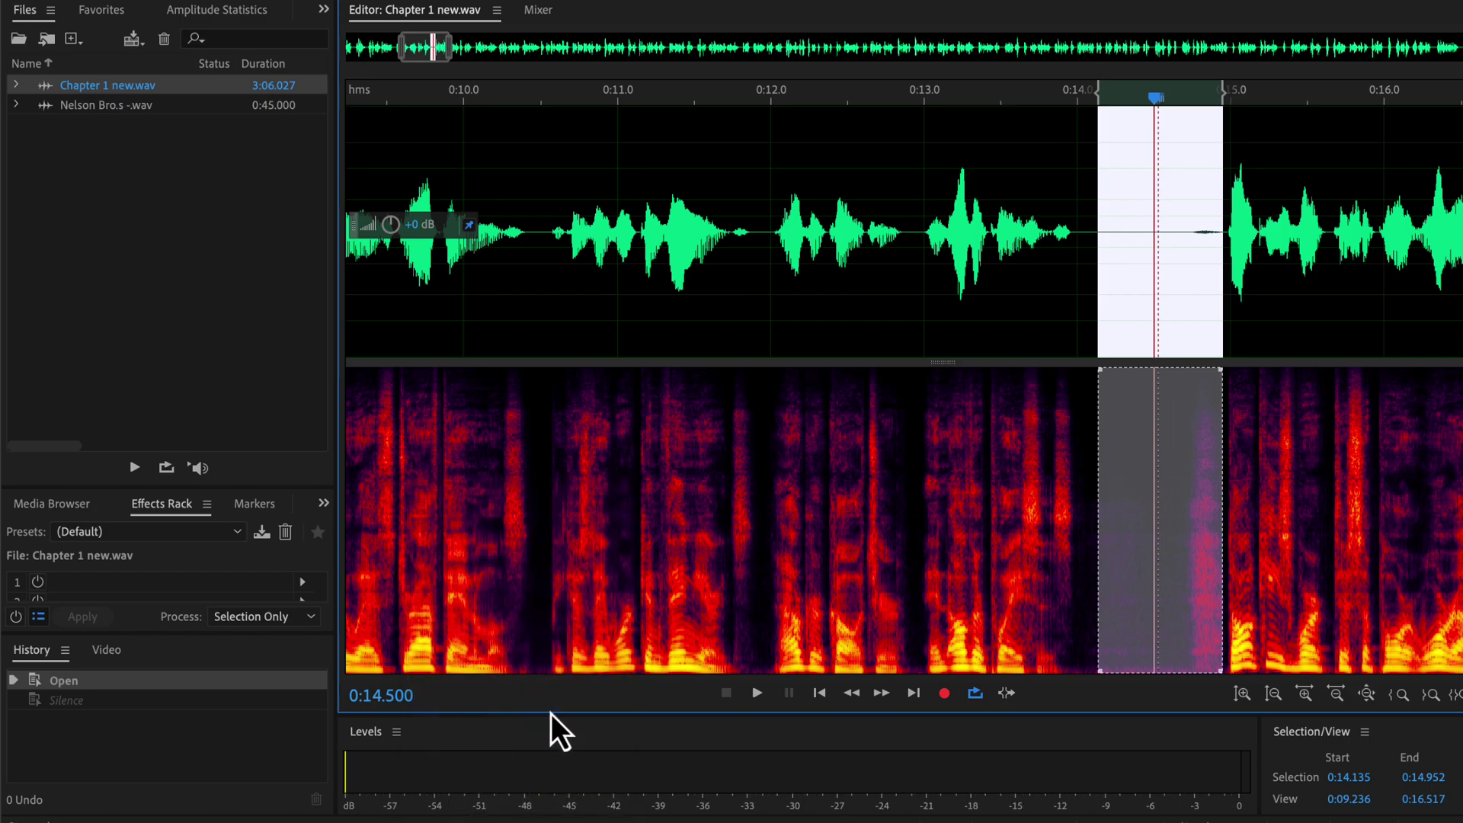